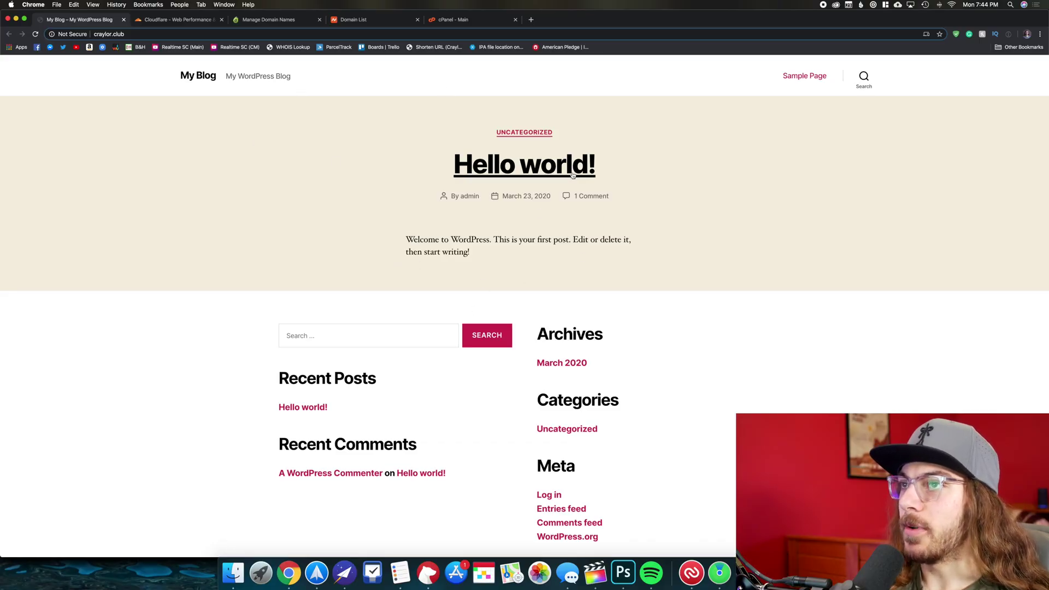
# Leave the WordPress site and bring up craylor.club's Edit a Domain page in Dynadot.
pyautogui.click(153, 35)
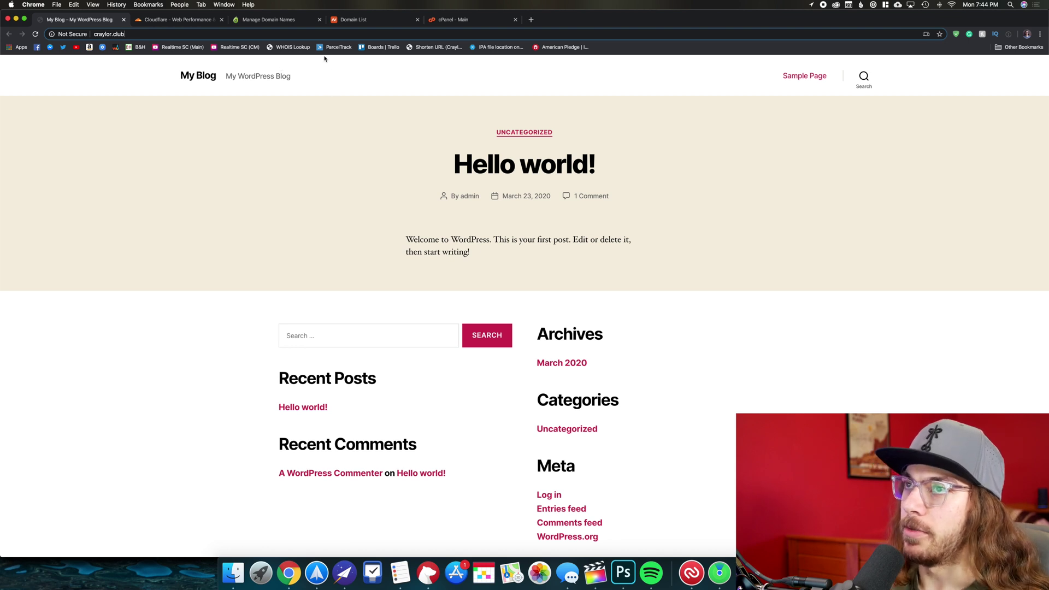
pyautogui.click(285, 20)
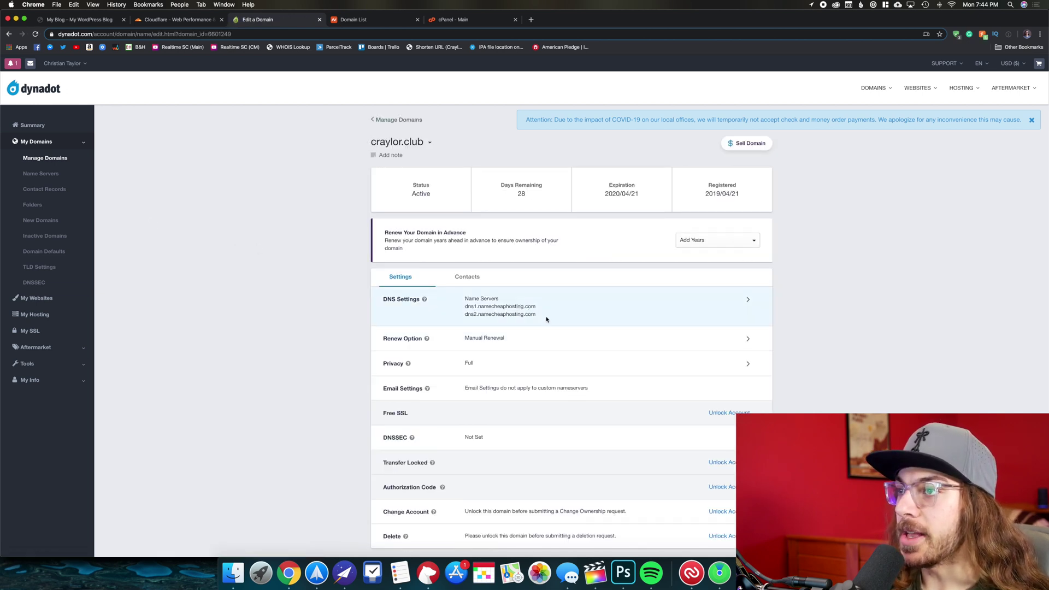
# Highlight the dns1/dns2 namecheaphosting name servers, then move to Namecheap's Domain List.
pyautogui.moveTo(537, 307); pyautogui.dragTo(464, 306)
pyautogui.click(579, 312)
pyautogui.moveTo(537, 307); pyautogui.dragTo(465, 307)
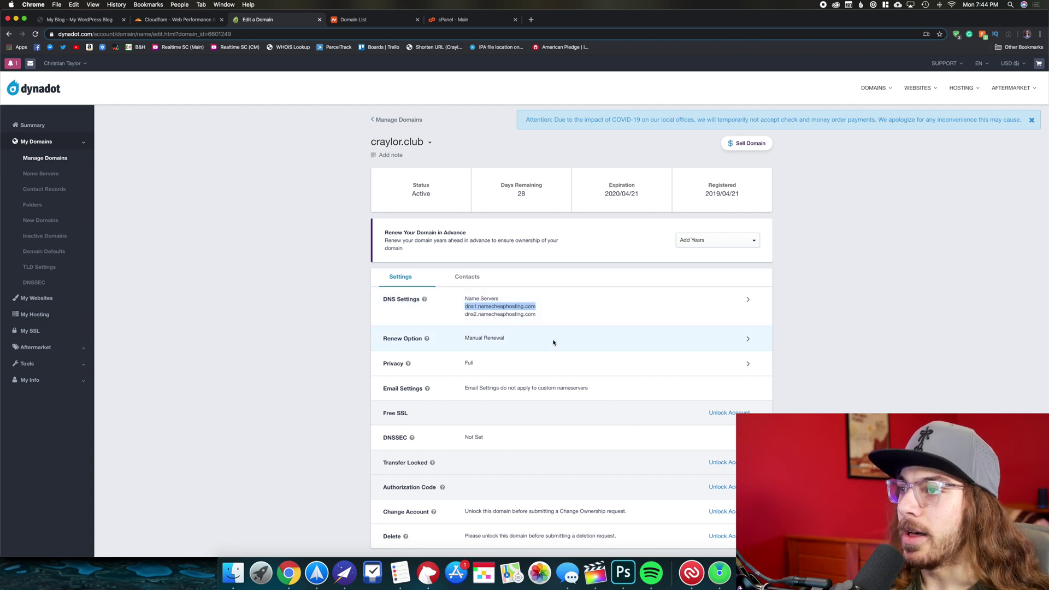
pyautogui.click(560, 313)
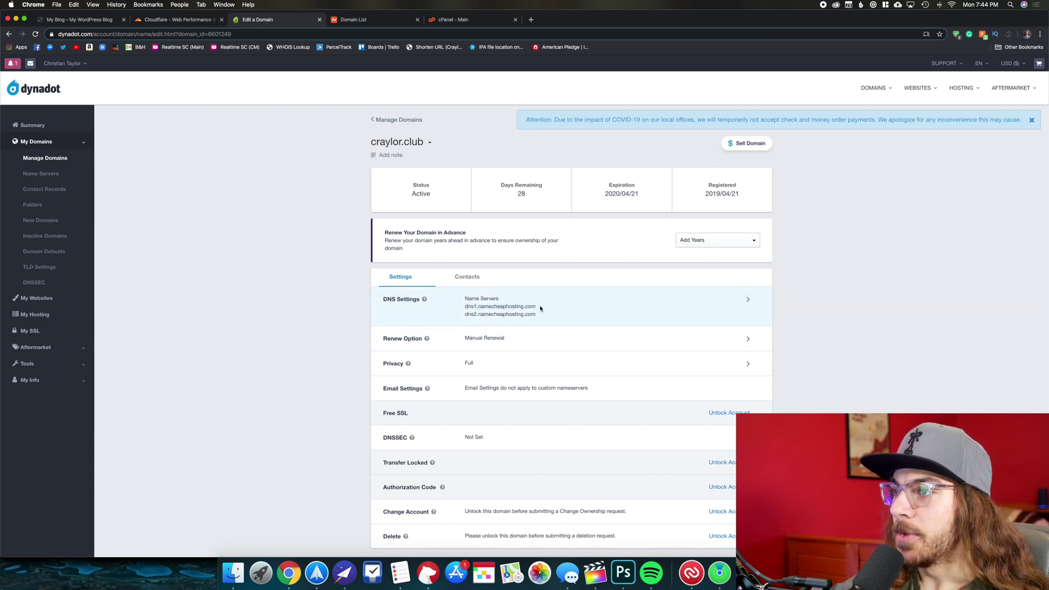
pyautogui.moveTo(540, 309); pyautogui.dragTo(462, 310)
pyautogui.click(493, 309)
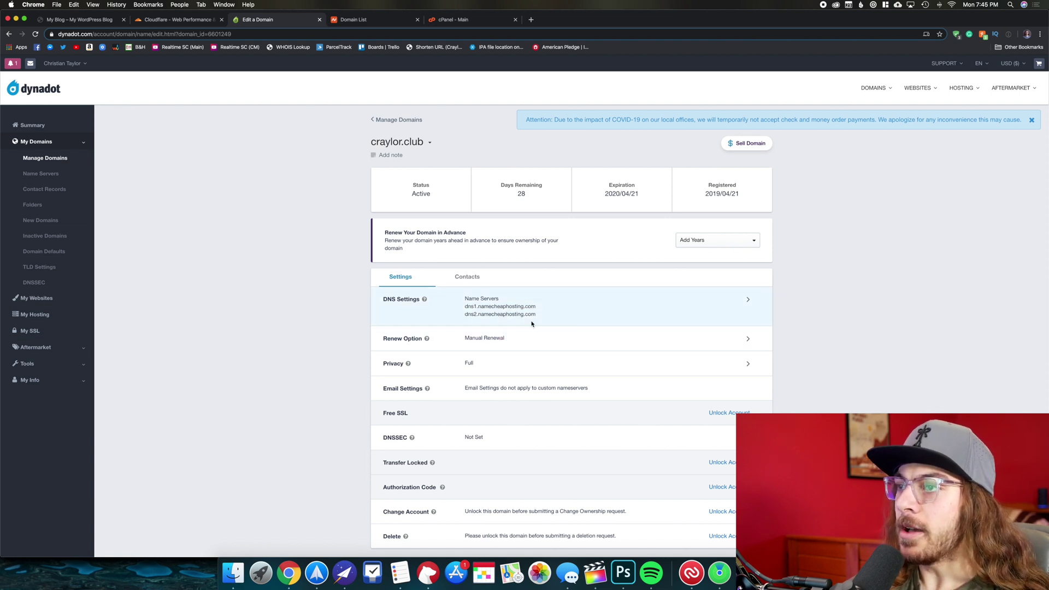
pyautogui.hotkey('ctrl', 'Tab')
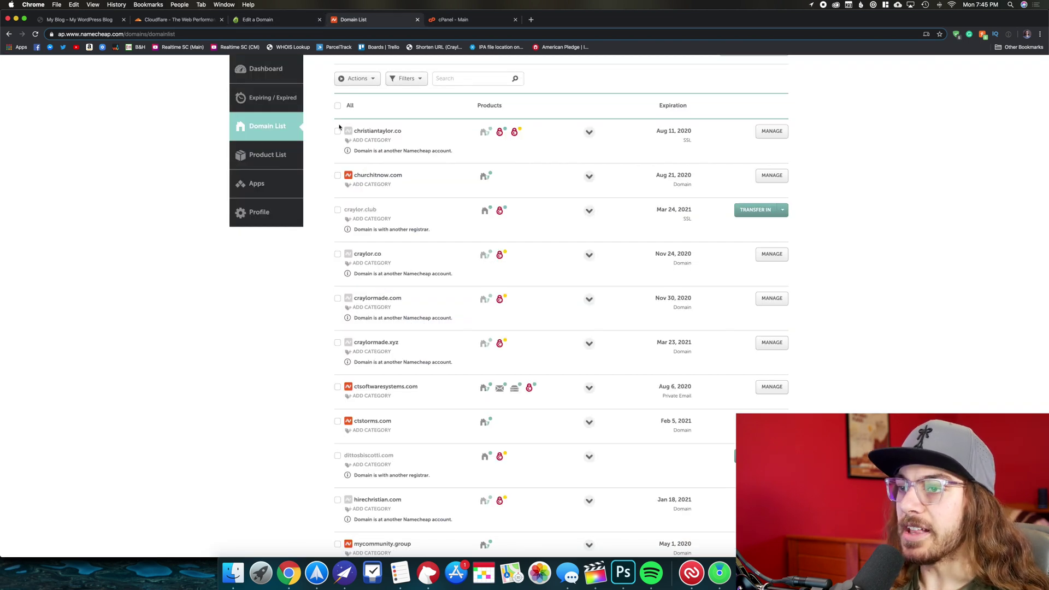
# Sign up for a new Cloudflare account using the browser's saved email and password.
pyautogui.click(173, 22)
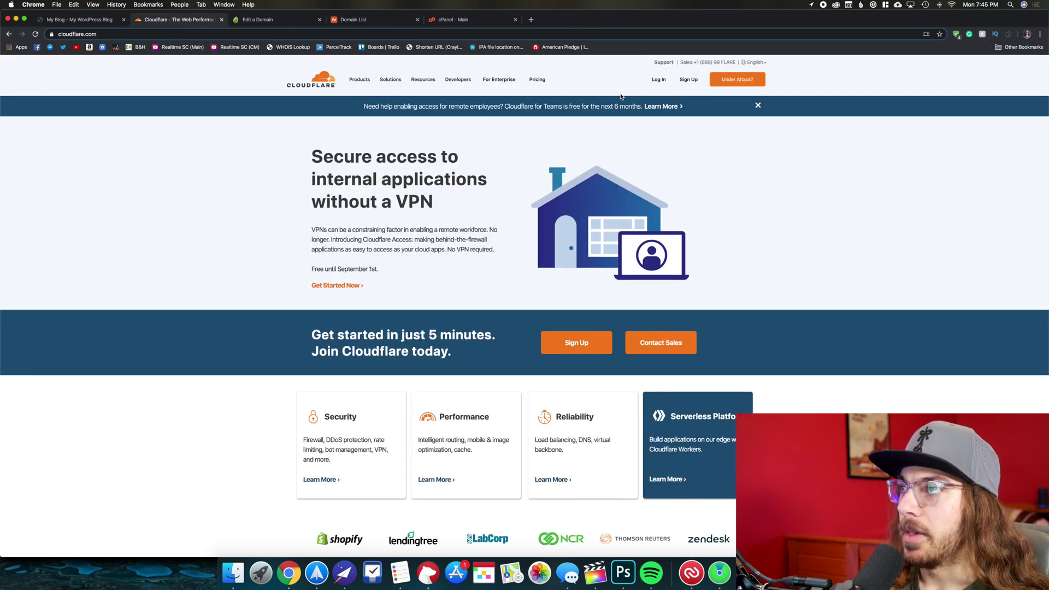
pyautogui.click(688, 79)
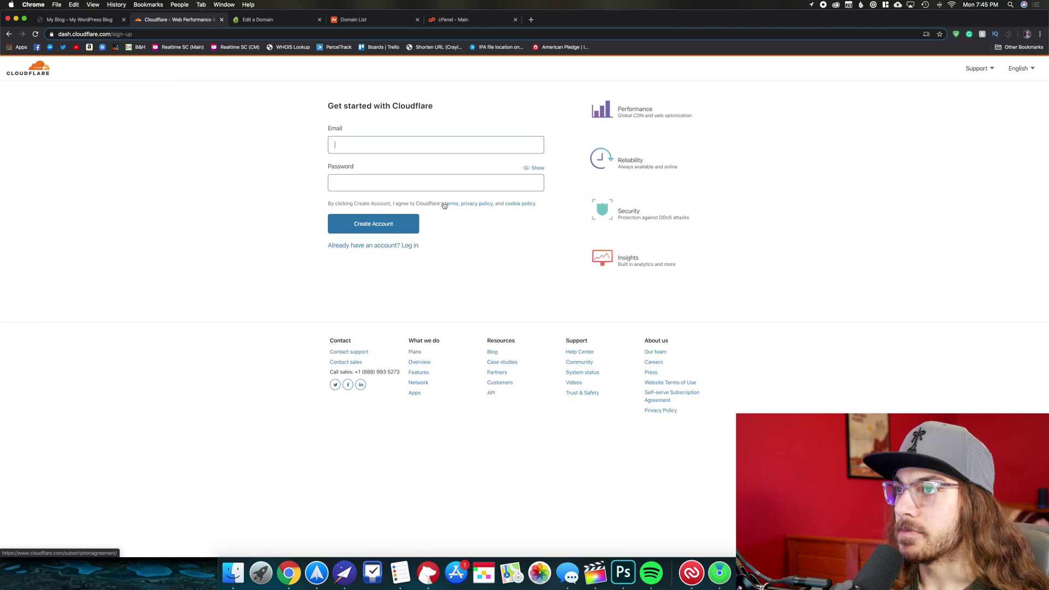
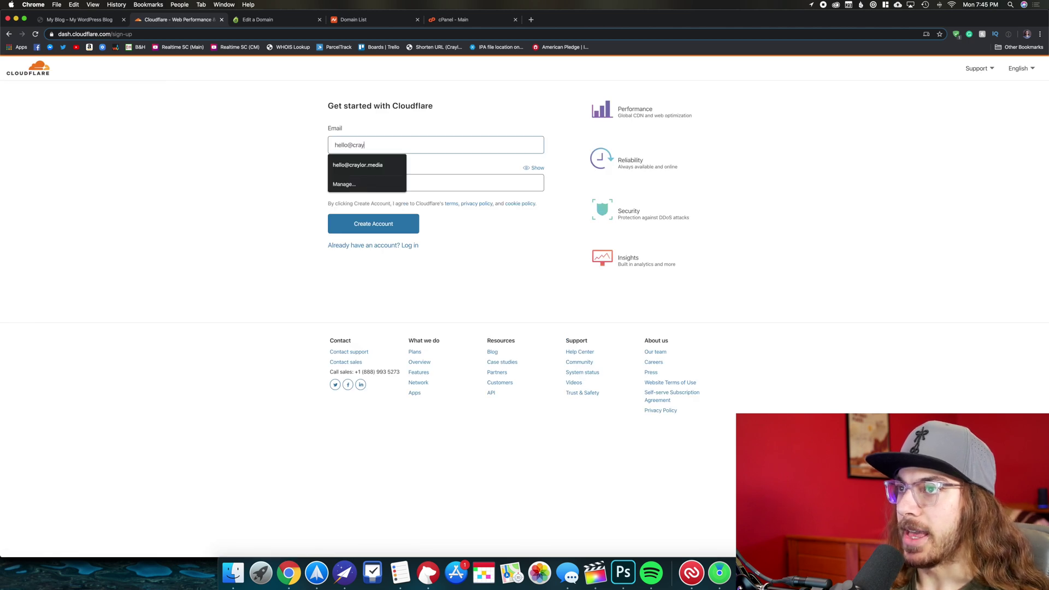
pyautogui.press('Down')
pyautogui.press('Return')
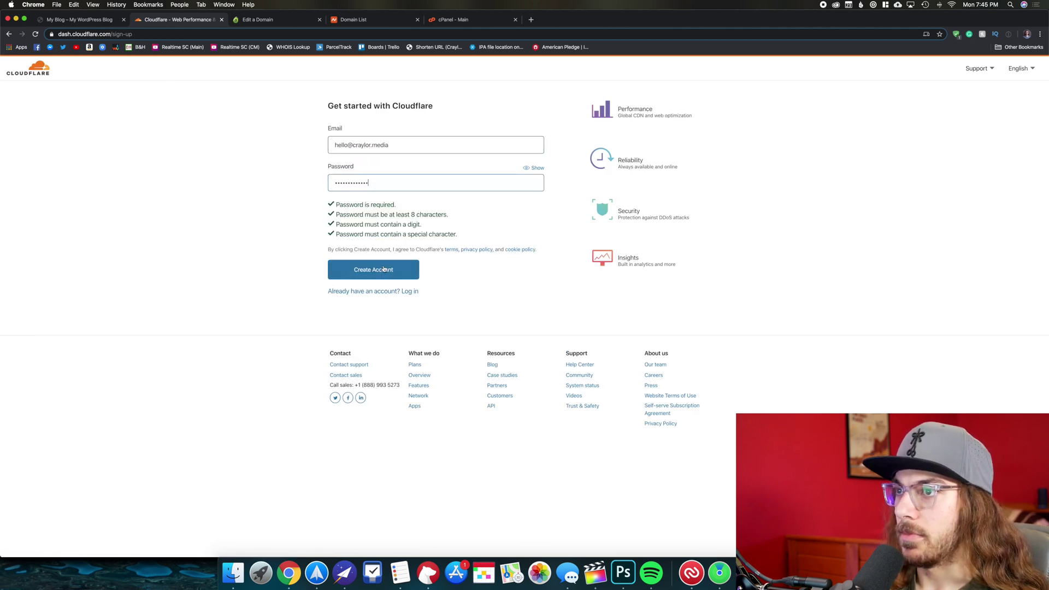
pyautogui.click(384, 269)
pyautogui.click(532, 218)
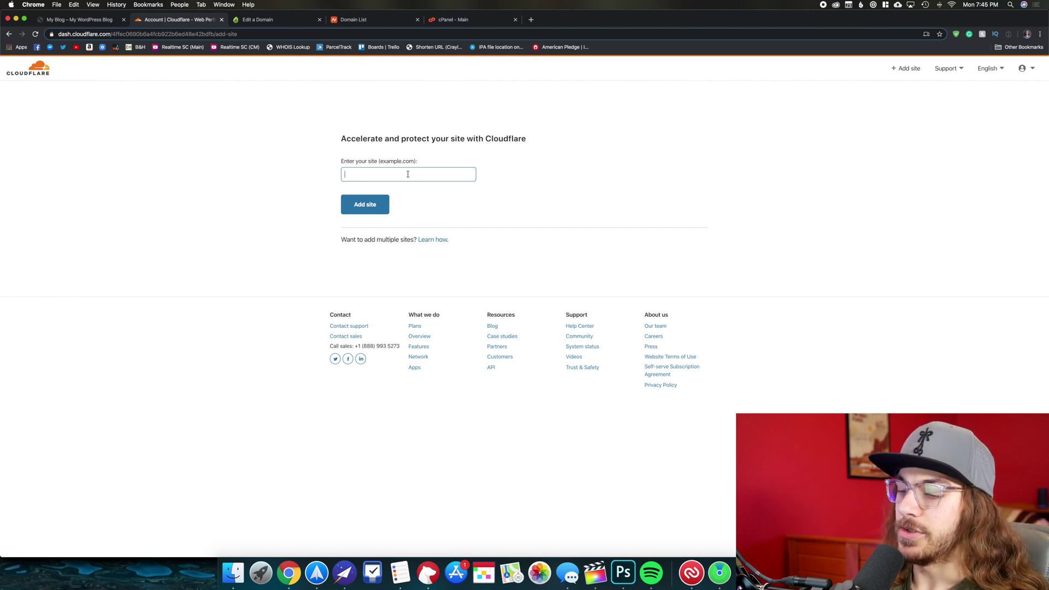
# Add craylor.club as a site and confirm the Free plan.
pyautogui.write('crat')
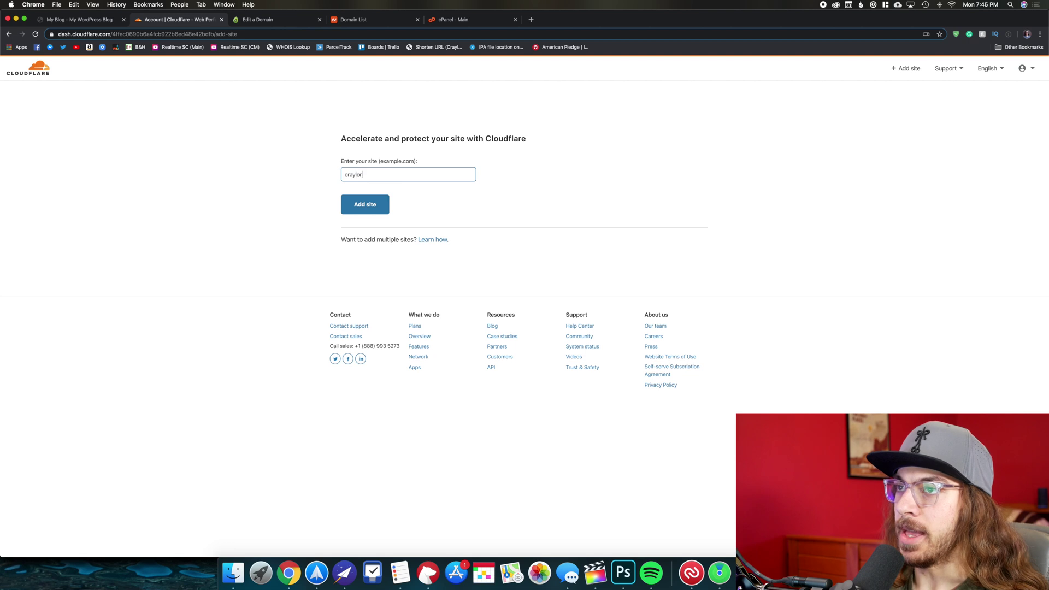
pyautogui.click(366, 204)
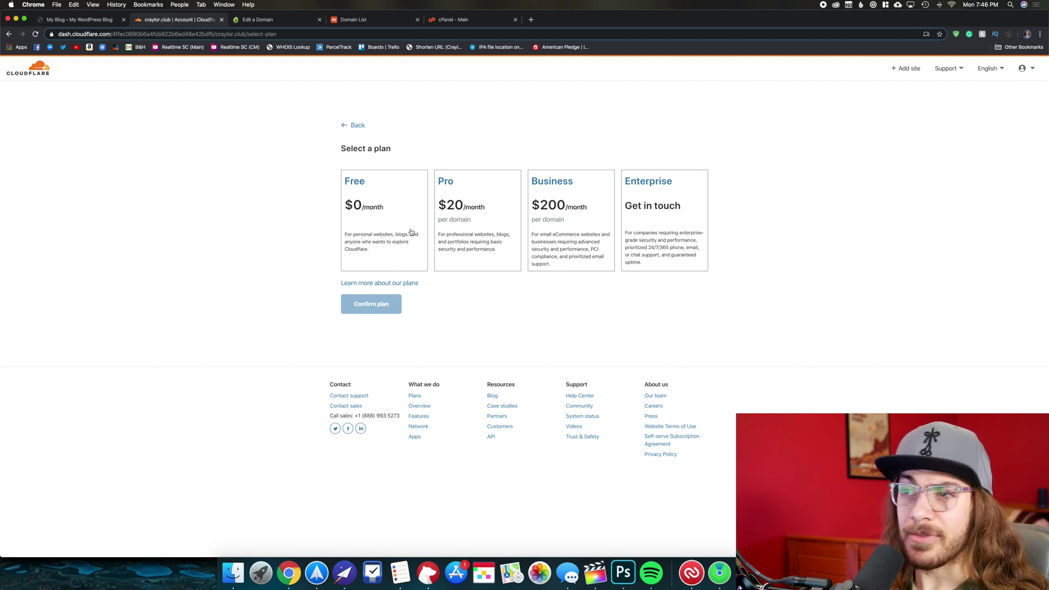
pyautogui.click(404, 228)
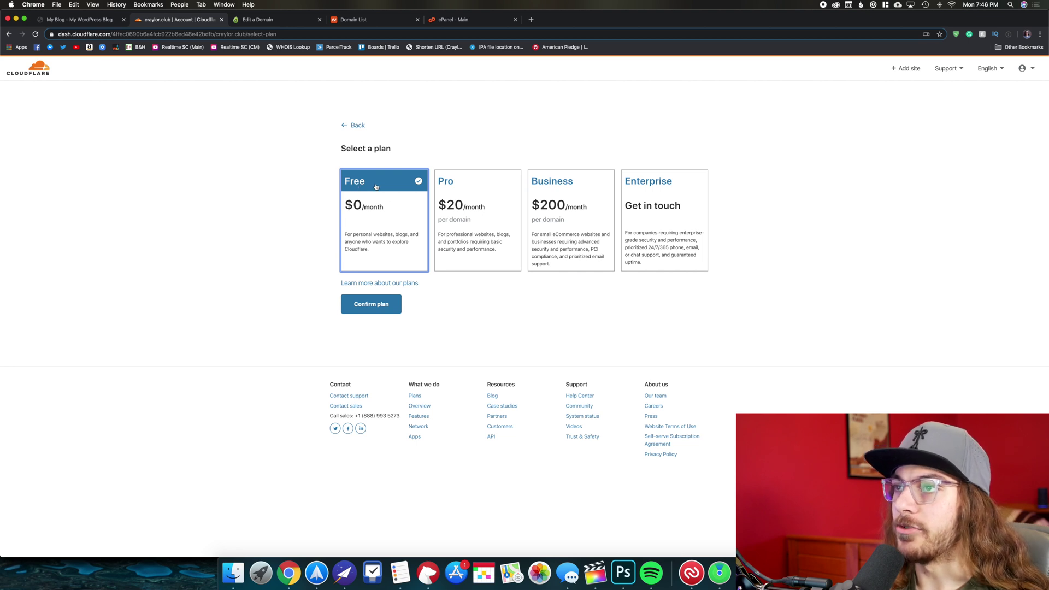
pyautogui.click(370, 305)
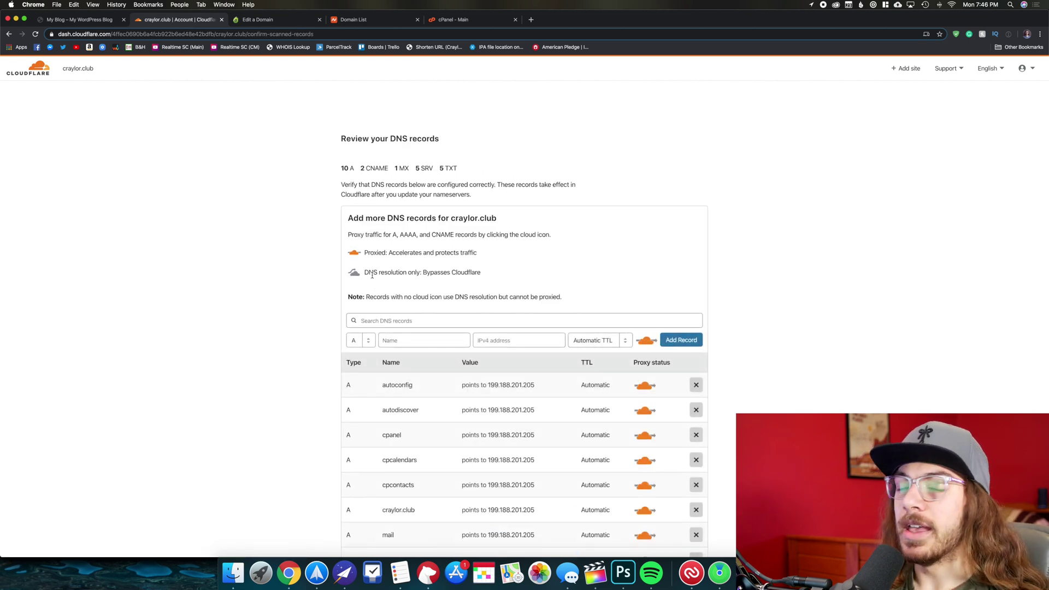
# Scroll through the scanned DNS records and inspect the craylor.club A record's name.
pyautogui.scroll(-3, 594, 316)
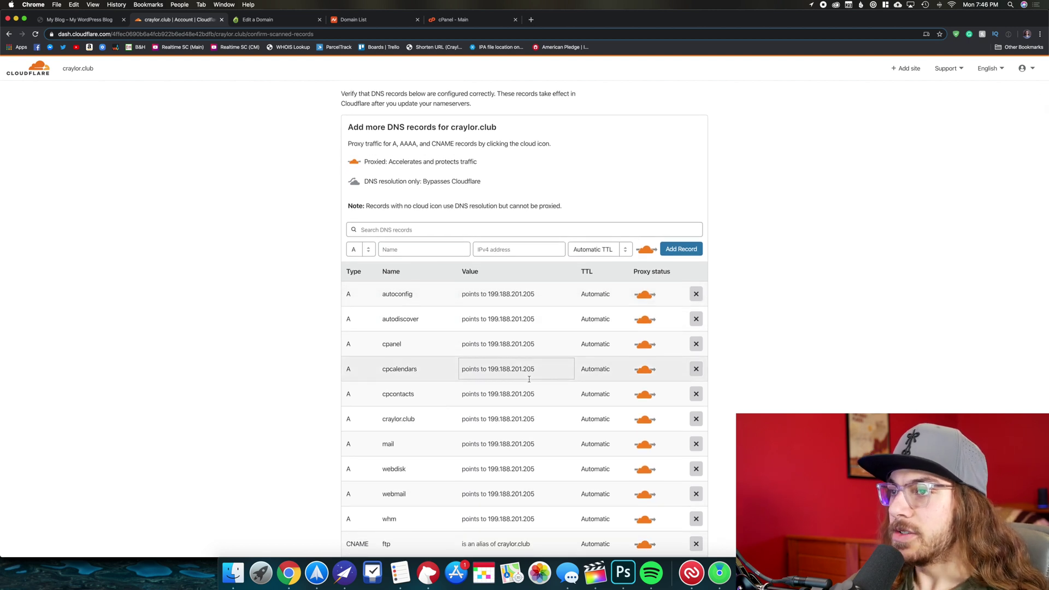
pyautogui.scroll(3, 480, 265)
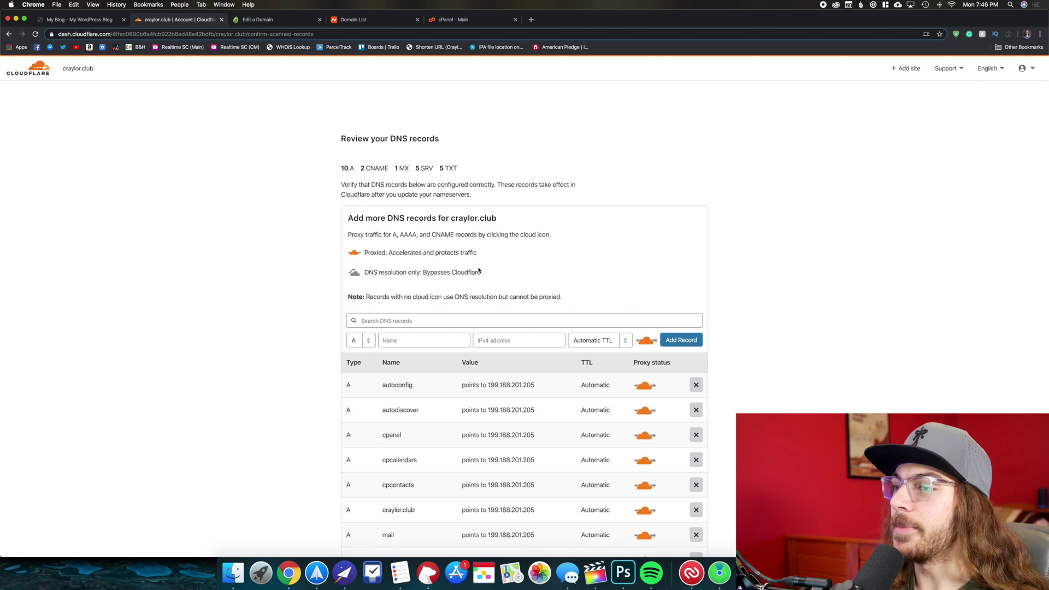
pyautogui.scroll(-3, 484, 328)
pyautogui.scroll(-2, 483, 351)
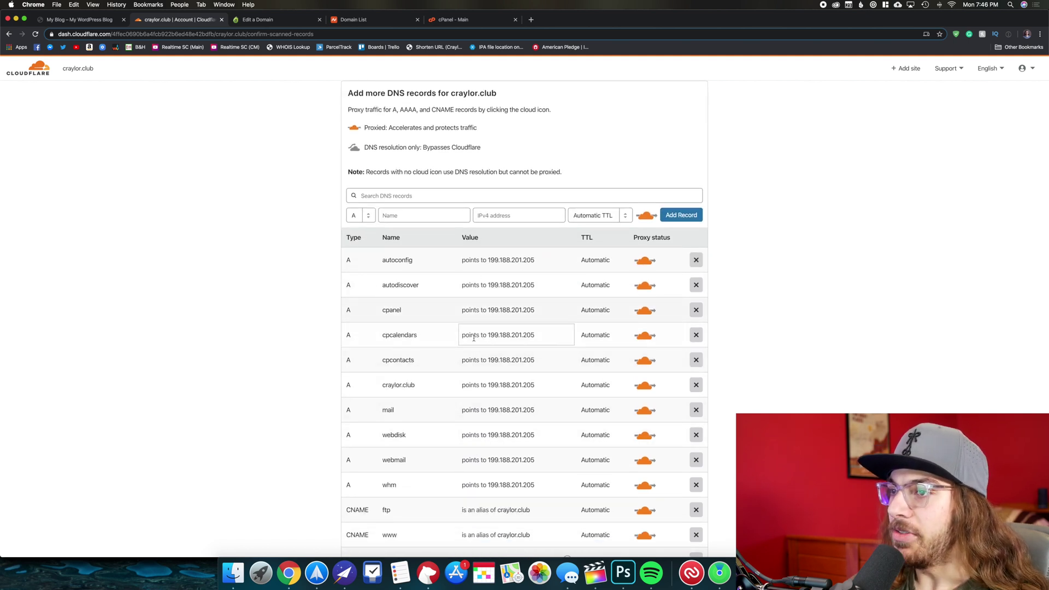
pyautogui.scroll(-2, 492, 416)
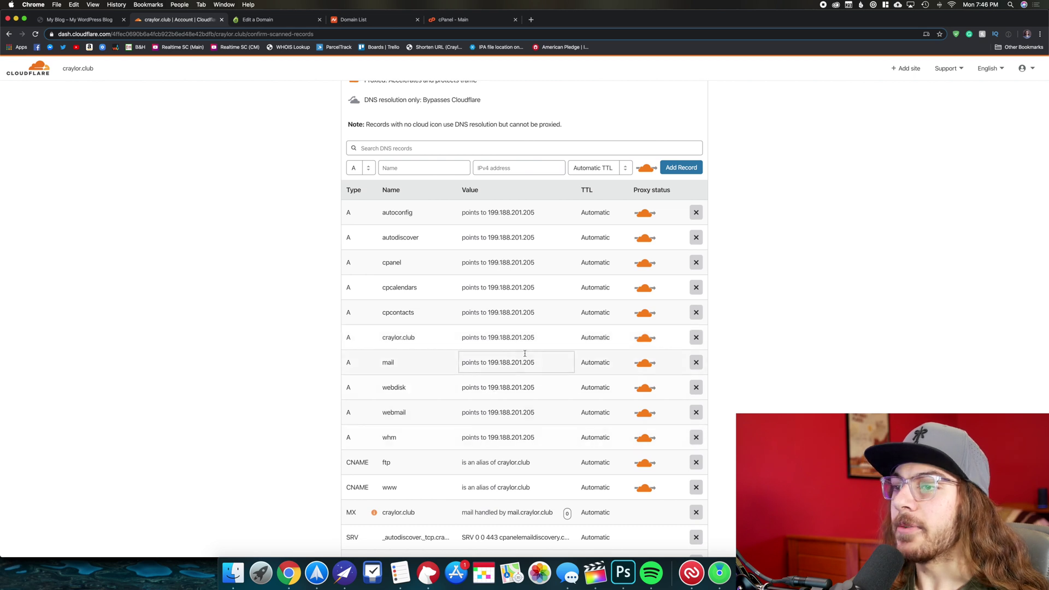
pyautogui.scroll(-6, 502, 383)
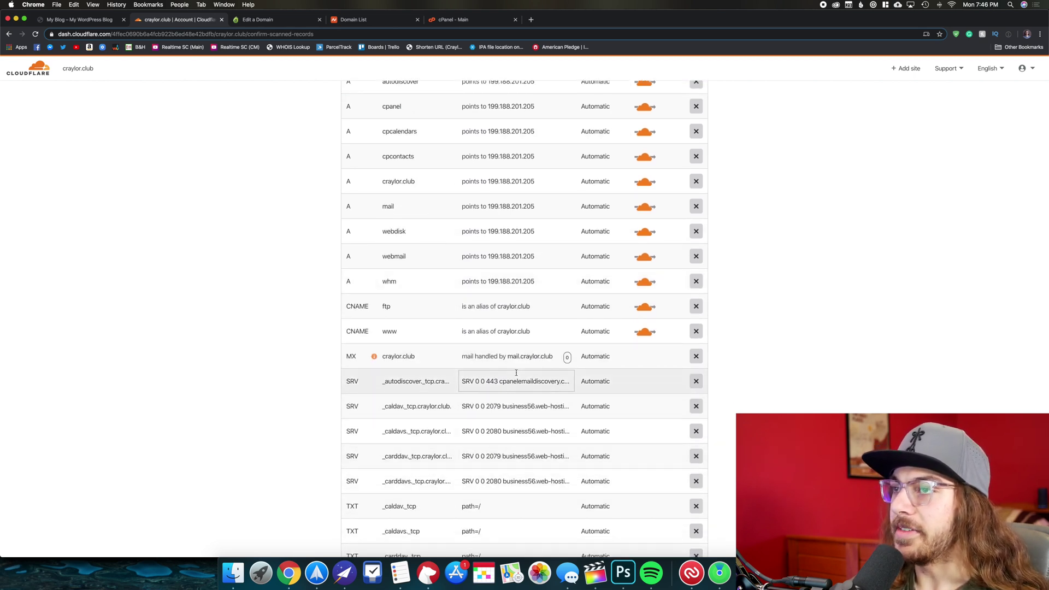
pyautogui.scroll(-6, 516, 375)
pyautogui.scroll(10, 516, 372)
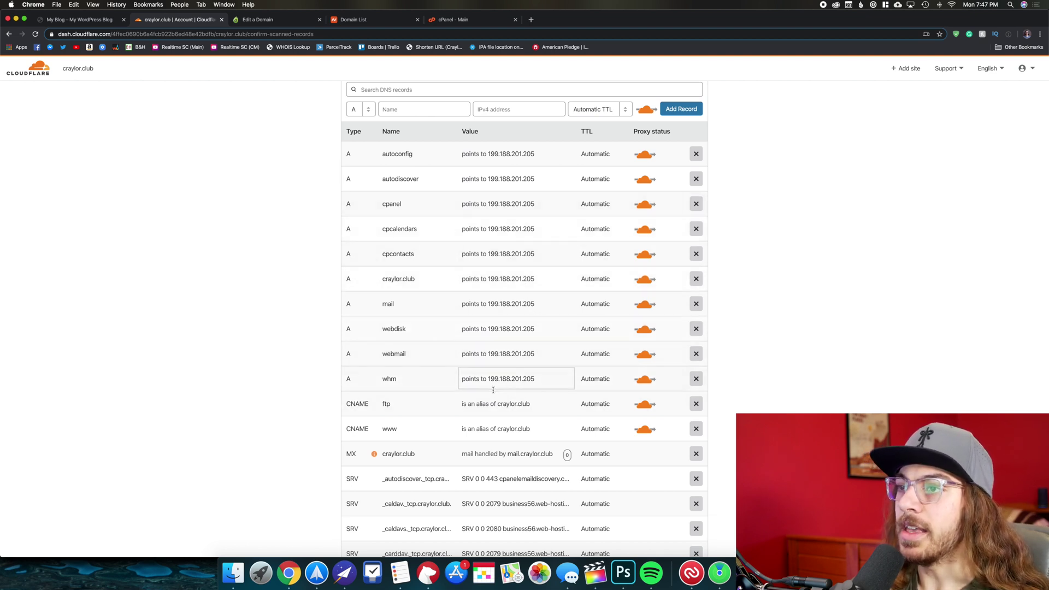
pyautogui.click(433, 278)
pyautogui.click(431, 280)
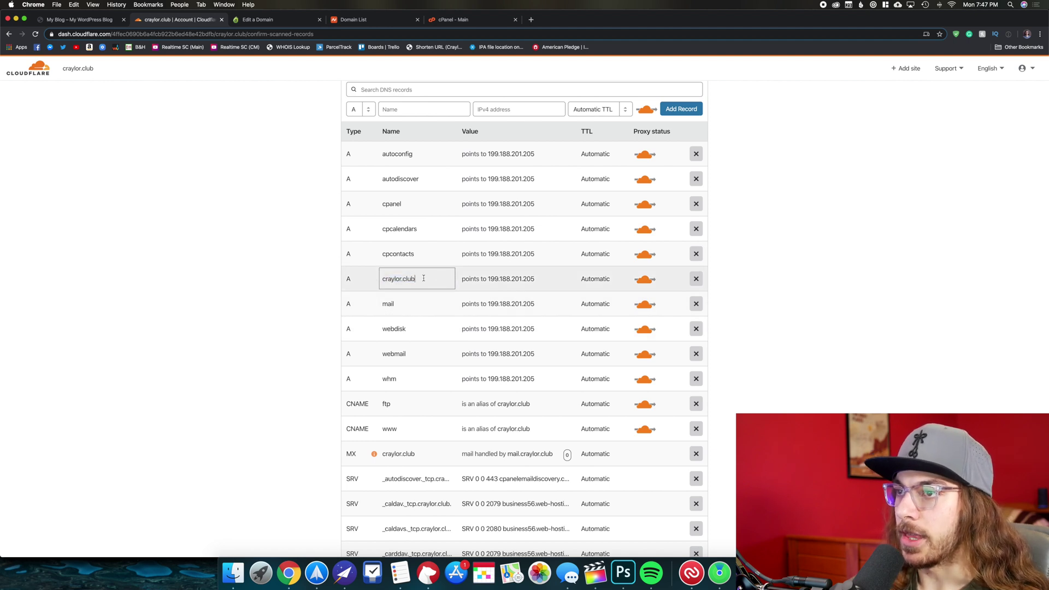
pyautogui.doubleClick(391, 289)
pyautogui.click(440, 286)
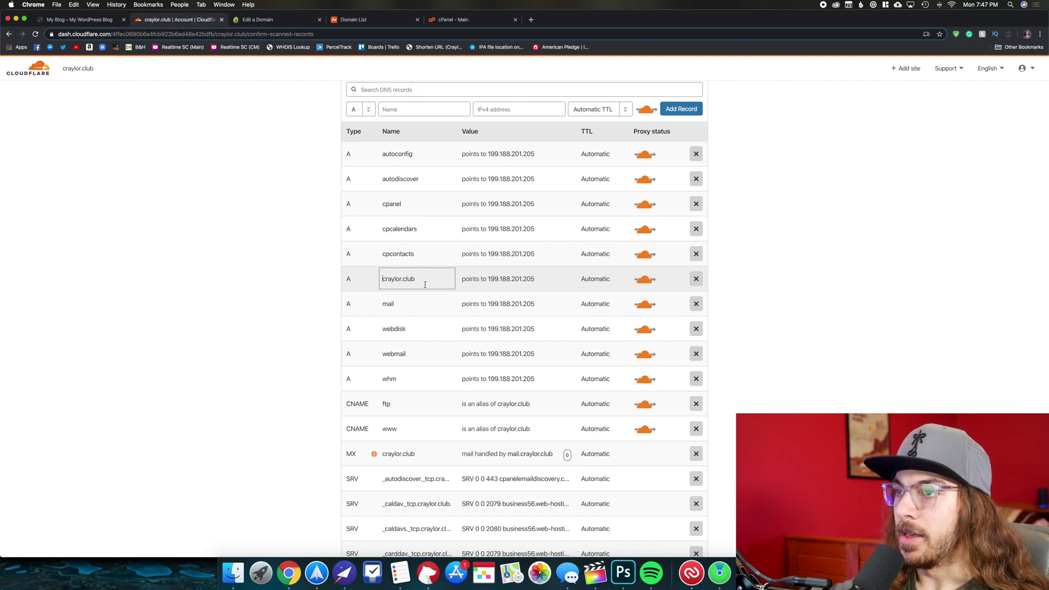
# Confirm the craylor.club A record points to 199.188.201.205, leave it unchanged, and bring up cPanel.
pyautogui.click(471, 278)
pyautogui.click(545, 280)
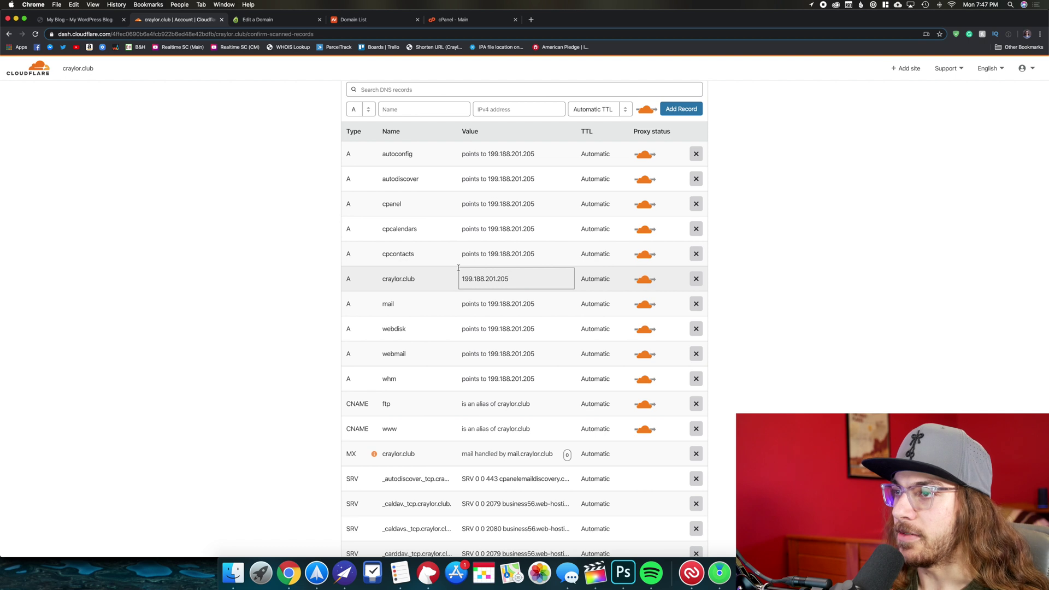
pyautogui.moveTo(515, 280); pyautogui.dragTo(393, 270)
pyautogui.click(539, 277)
pyautogui.press('super+a')
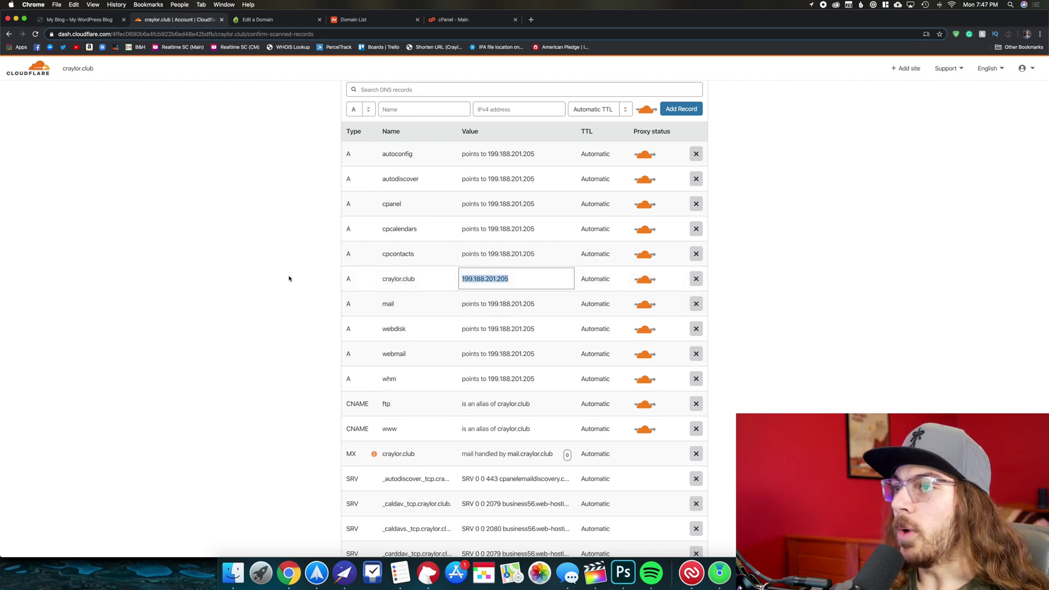
pyautogui.click(301, 272)
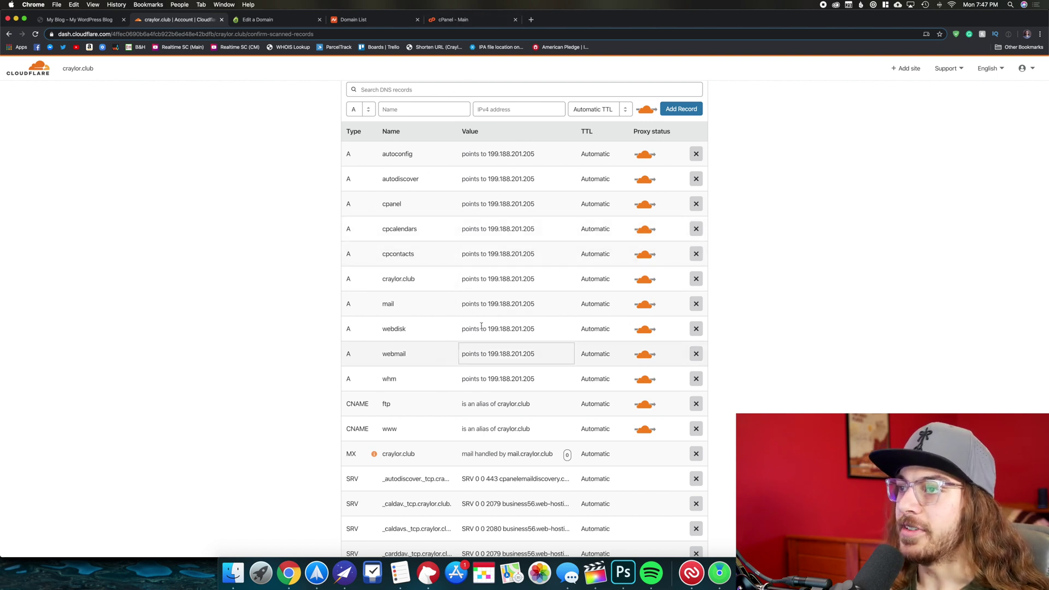
pyautogui.click(447, 20)
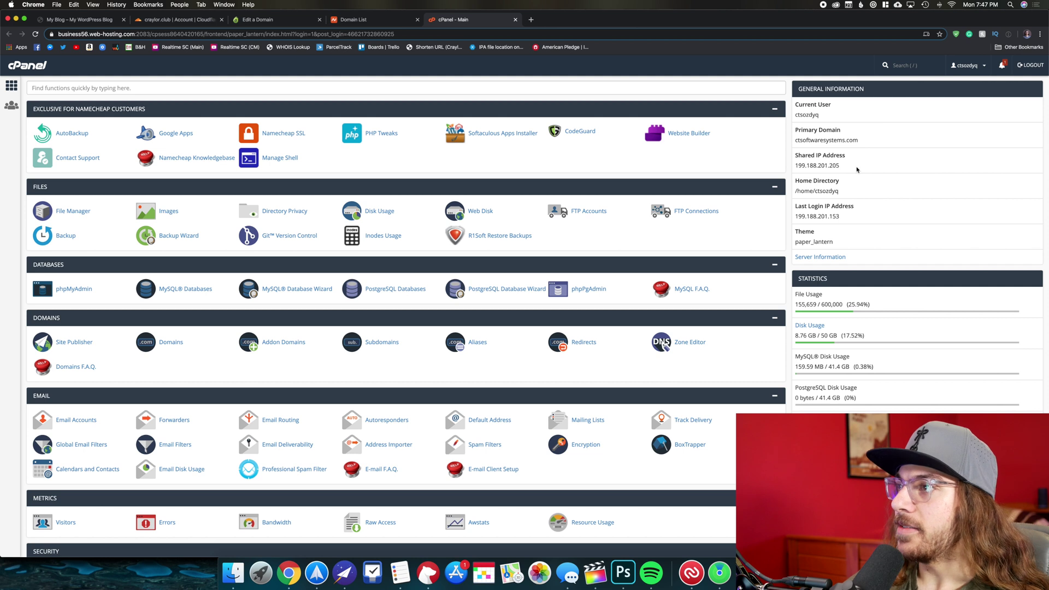
# Highlight cPanel's shared IP 199.188.201.205, then return to Cloudflare's DNS records.
pyautogui.moveTo(845, 166); pyautogui.dragTo(797, 165)
pyautogui.click(813, 161)
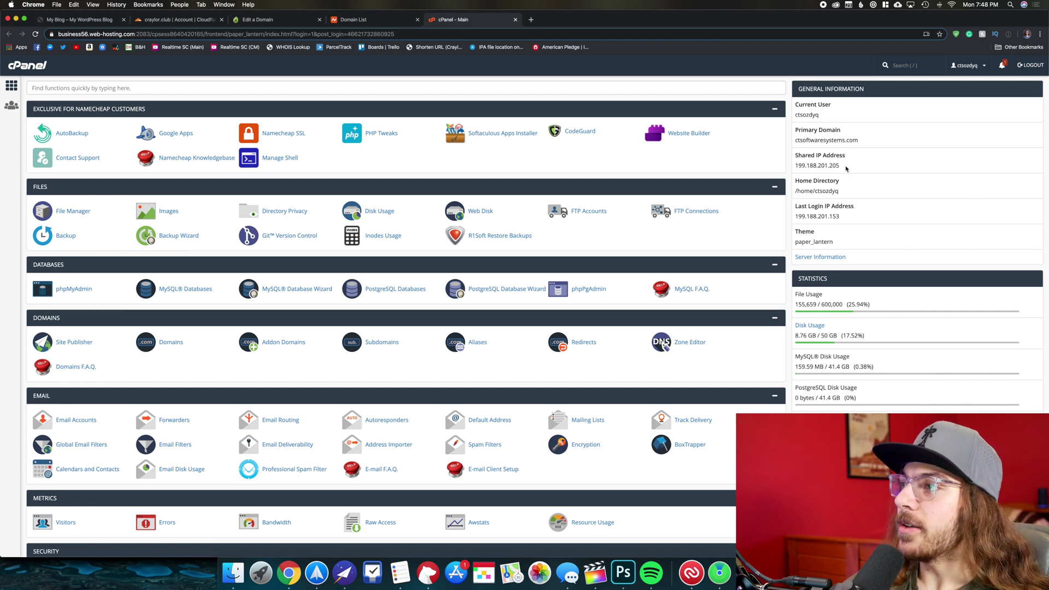
pyautogui.moveTo(847, 166); pyautogui.dragTo(794, 167)
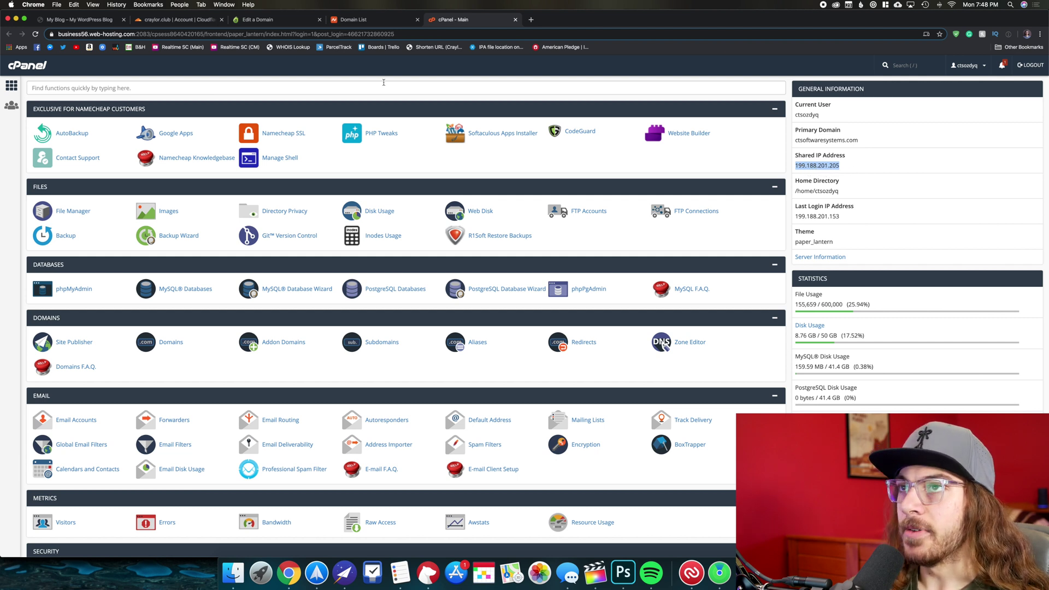
pyautogui.click(189, 20)
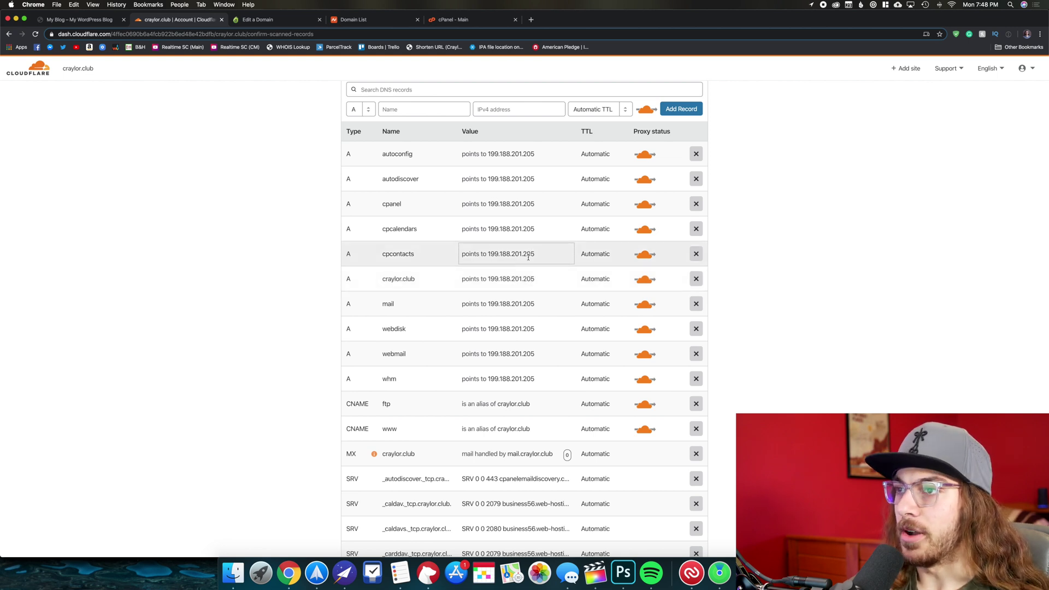
# Select the craylor.club A record's IP without changing it, then go back to cPanel.
pyautogui.click(532, 277)
pyautogui.doubleClick(532, 277)
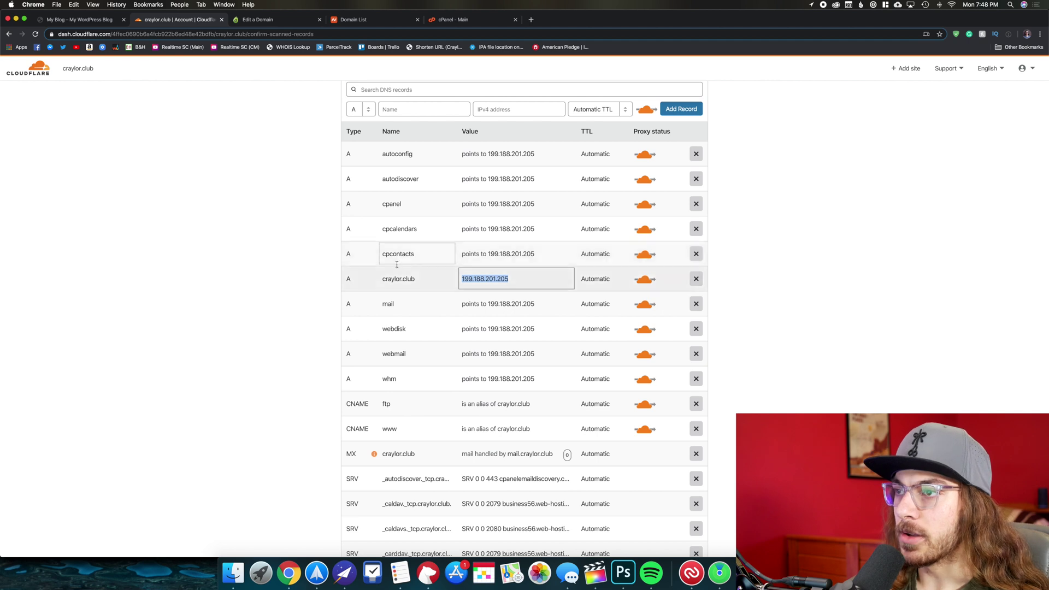
pyautogui.click(539, 277)
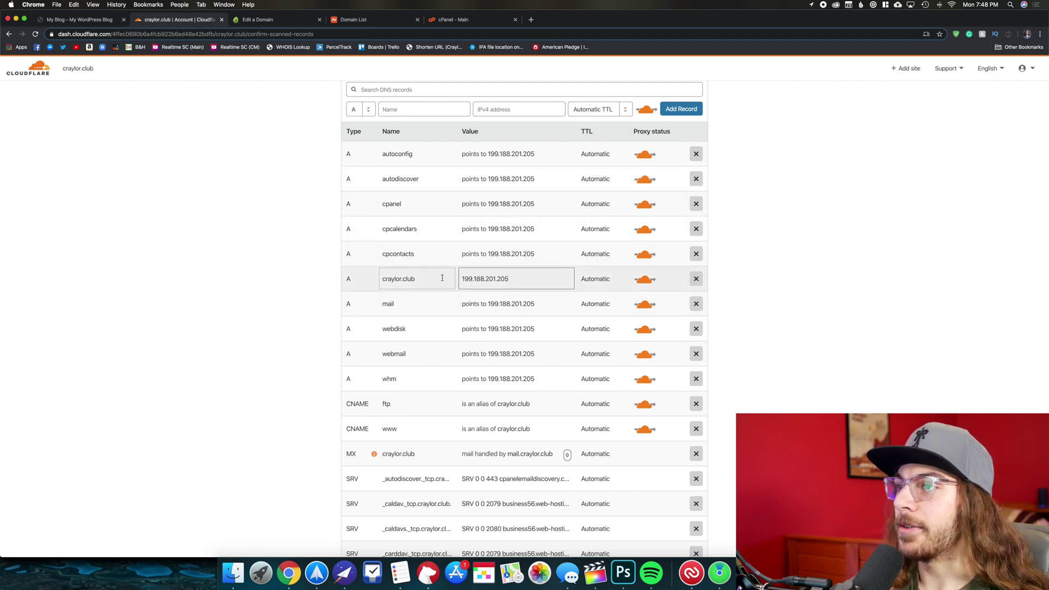
pyautogui.press('Return')
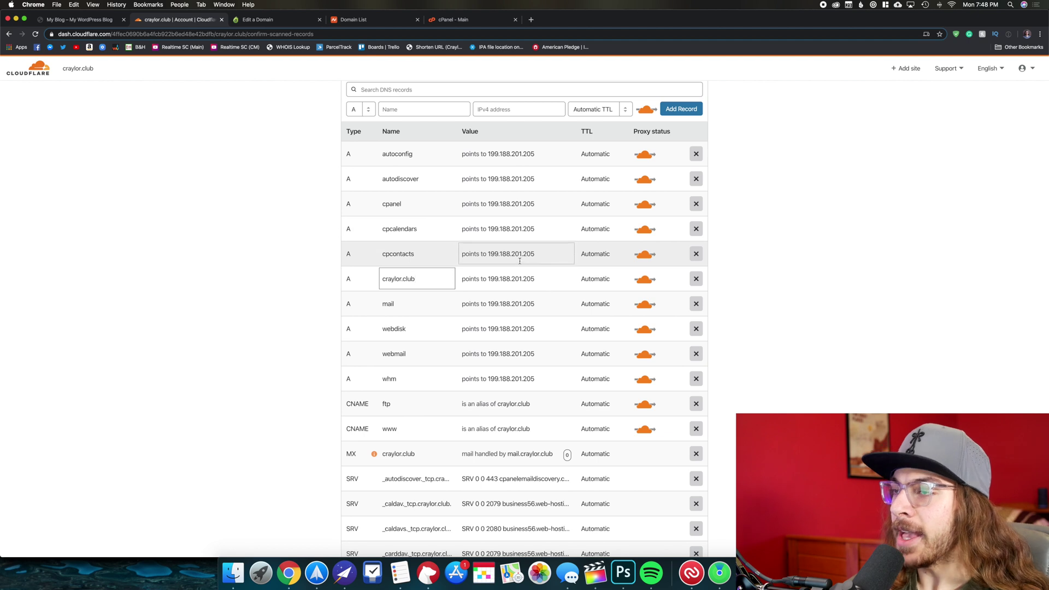
pyautogui.click(515, 277)
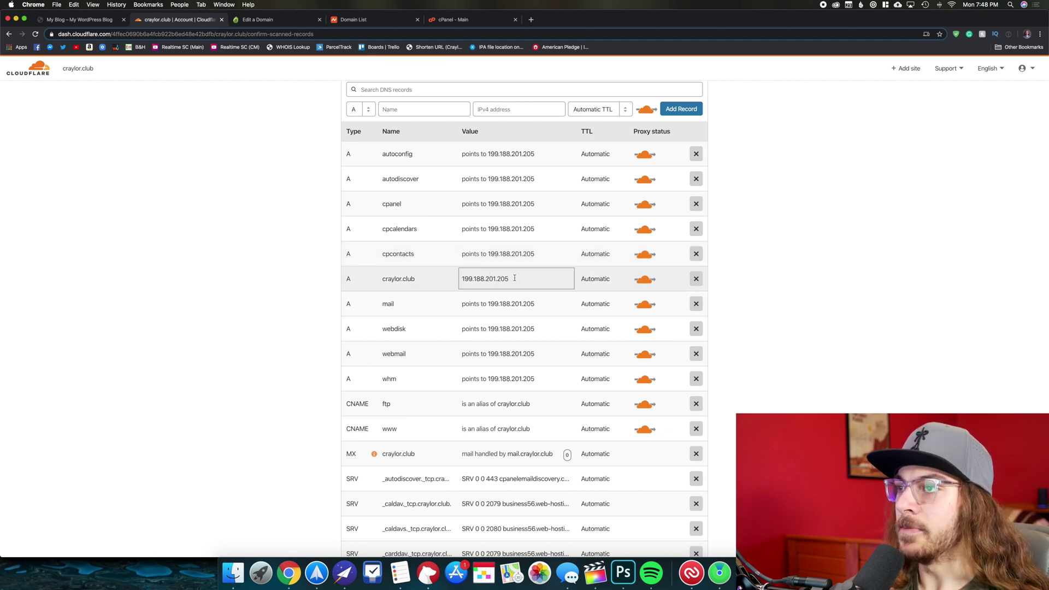
pyautogui.tripleClick(514, 277)
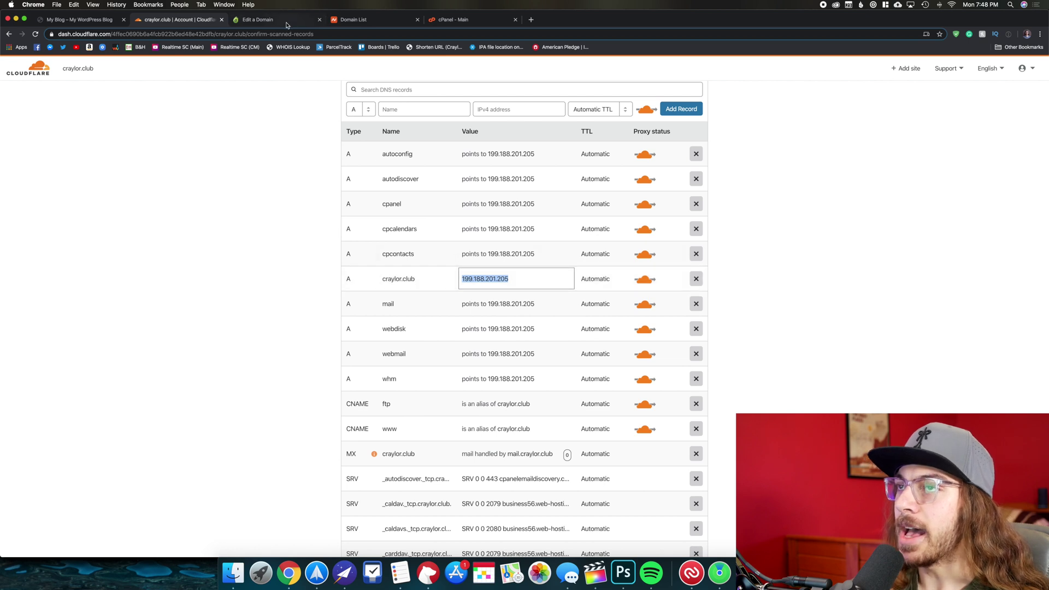
pyautogui.click(472, 21)
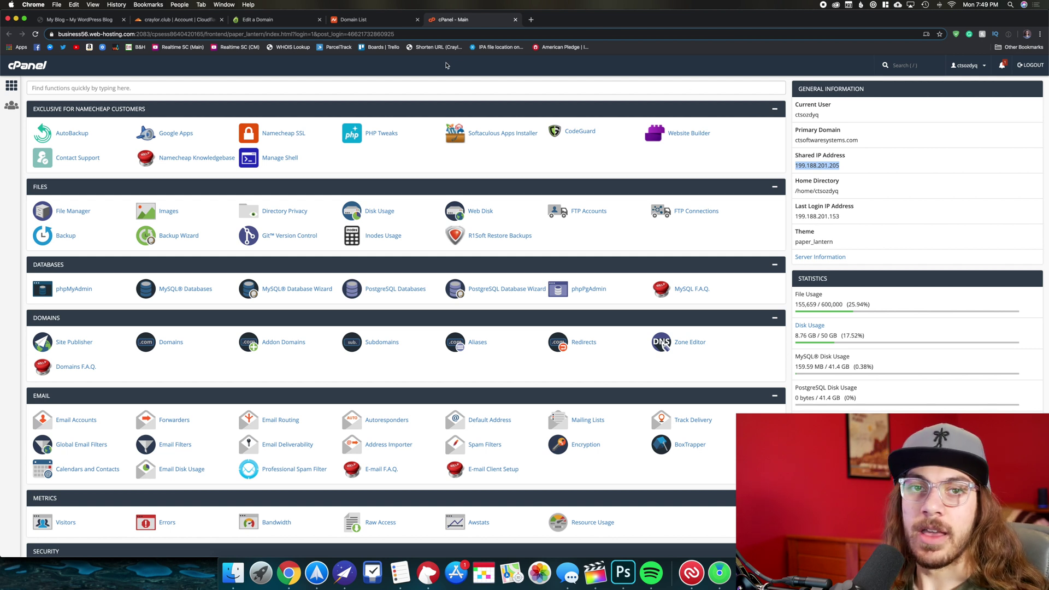
# Switch back to the Cloudflare tab with craylor.club's scanned DNS records.
pyautogui.press('super+2')
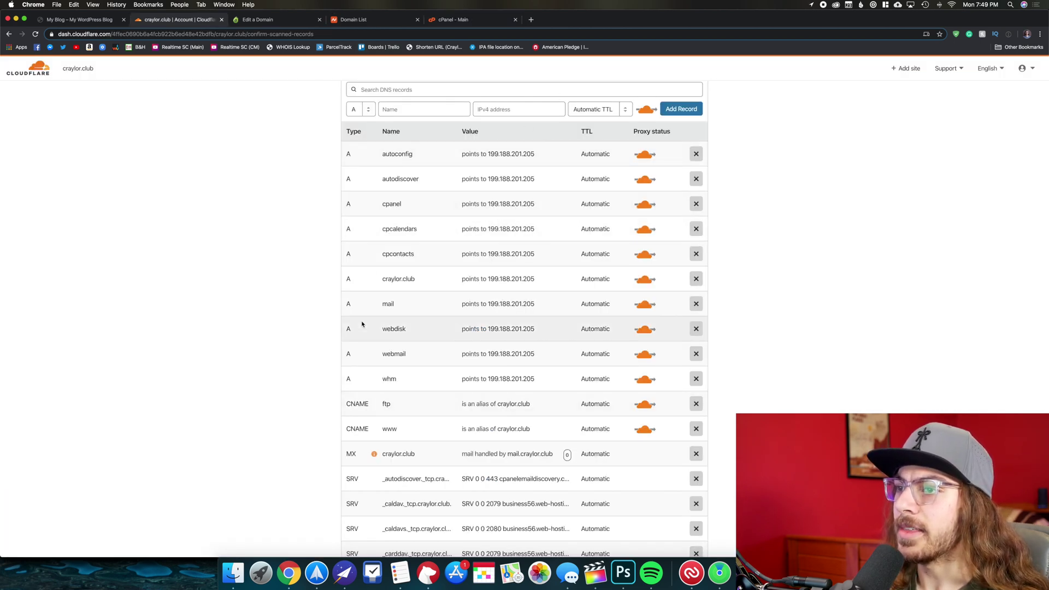
# Scroll to the end of the DNS records list and continue to the nameserver instructions.
pyautogui.scroll(-3, 415, 328)
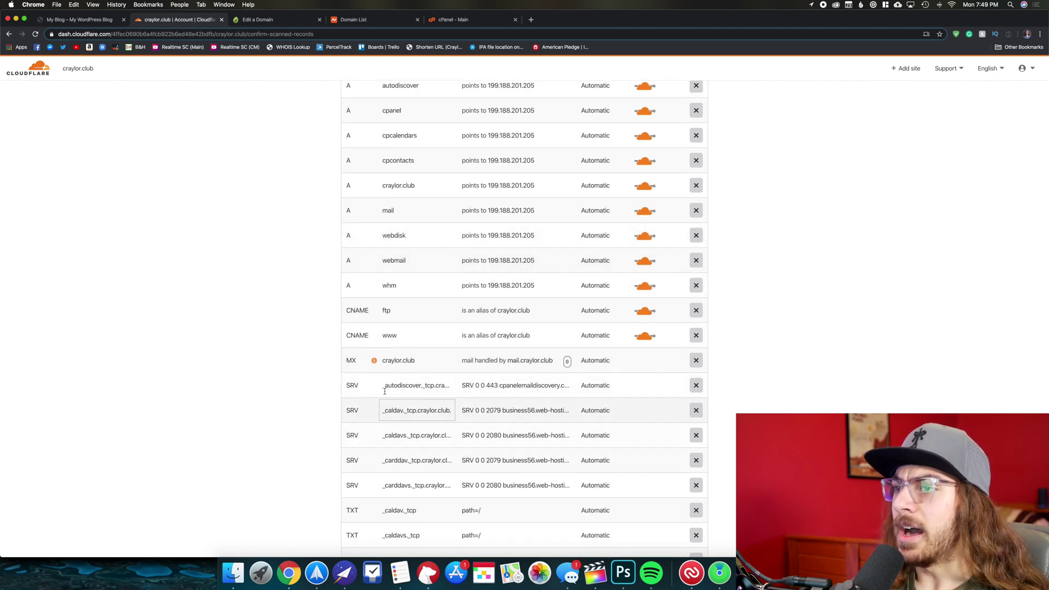
pyautogui.scroll(-8, 454, 383)
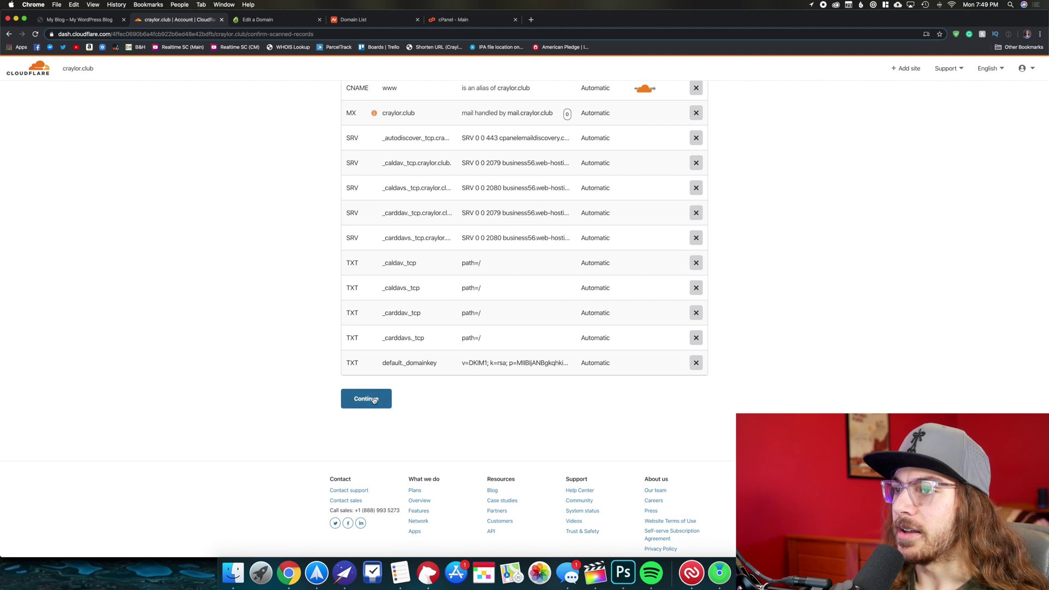
pyautogui.click(366, 398)
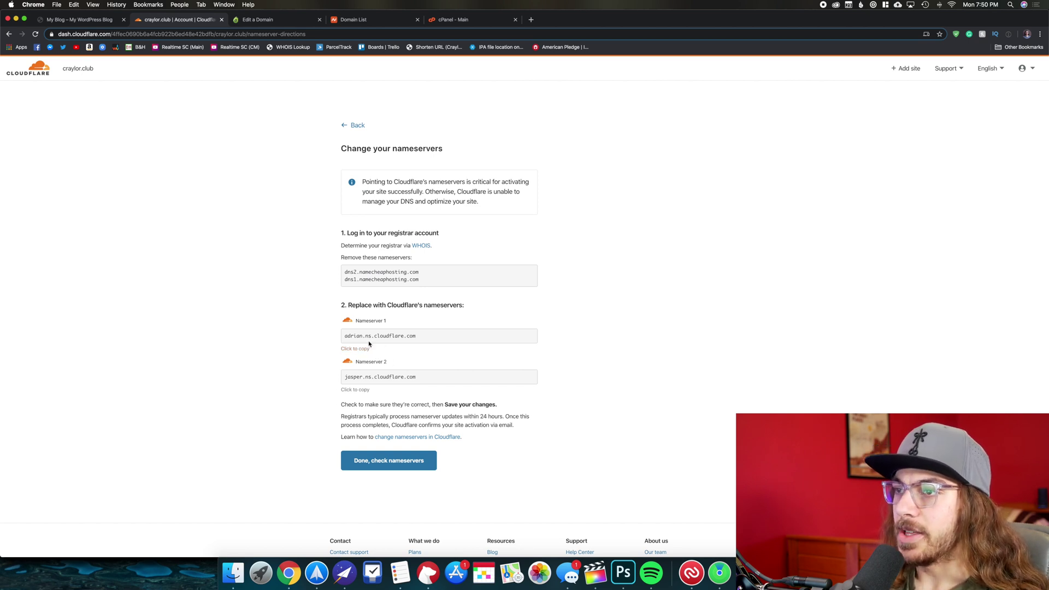
# Copy adrian.ns.cloudflare.com into Dynadot's name server 1 field.
pyautogui.click(361, 349)
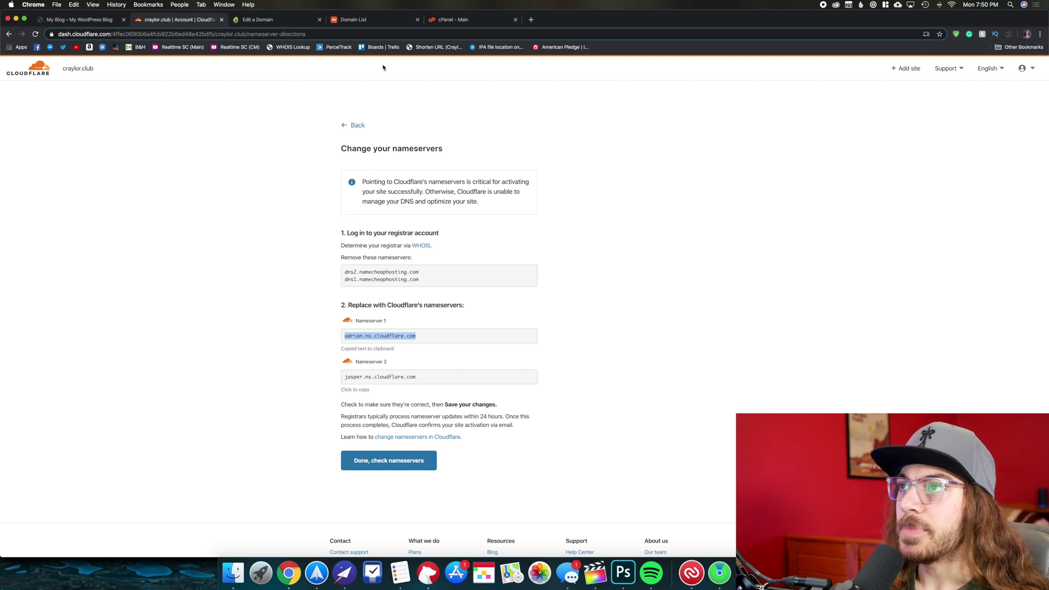
pyautogui.click(284, 22)
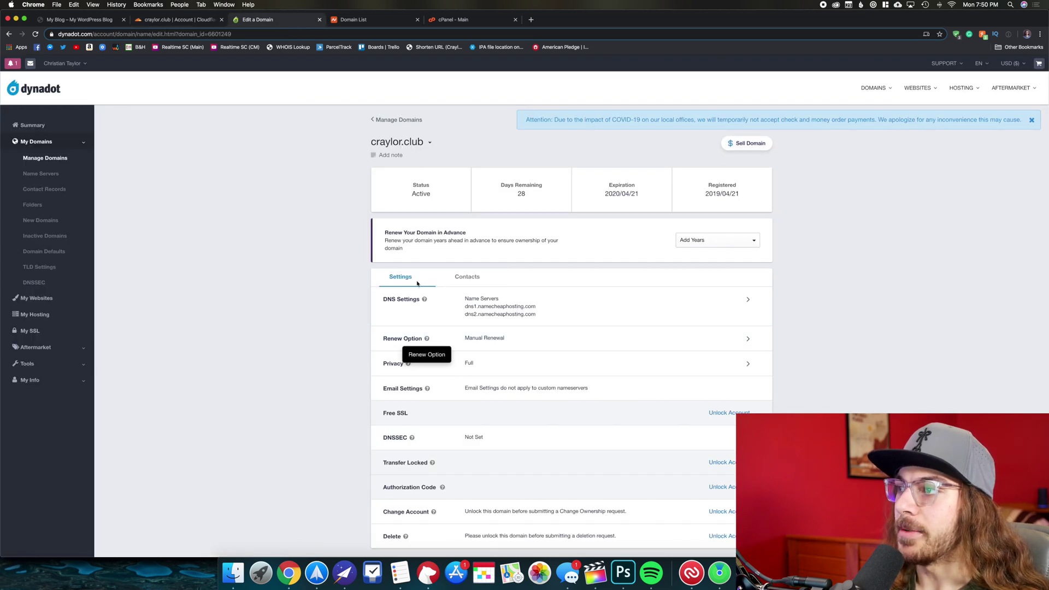
pyautogui.click(745, 300)
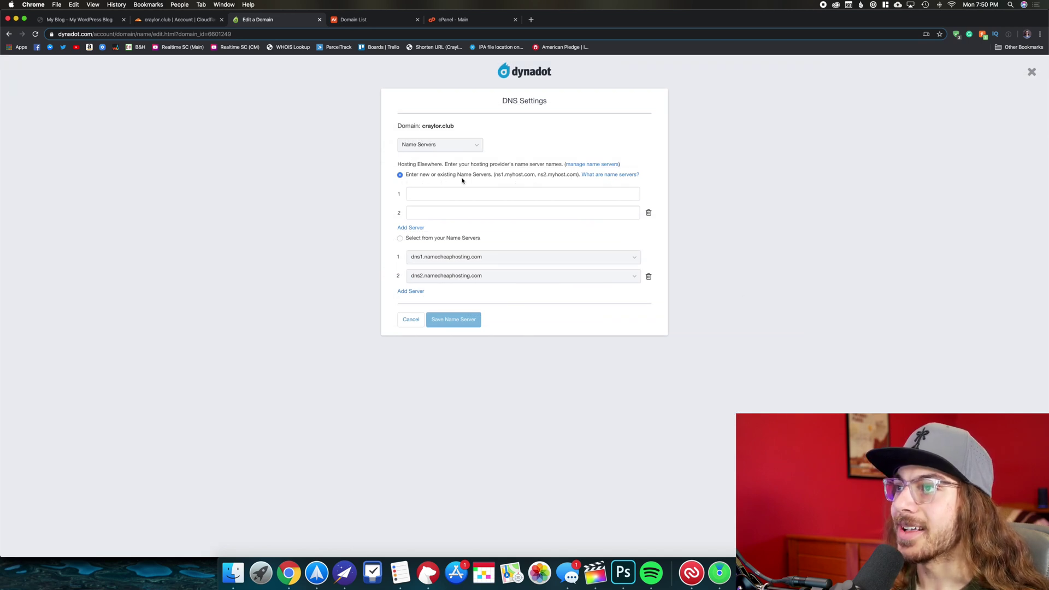
pyautogui.click(470, 194)
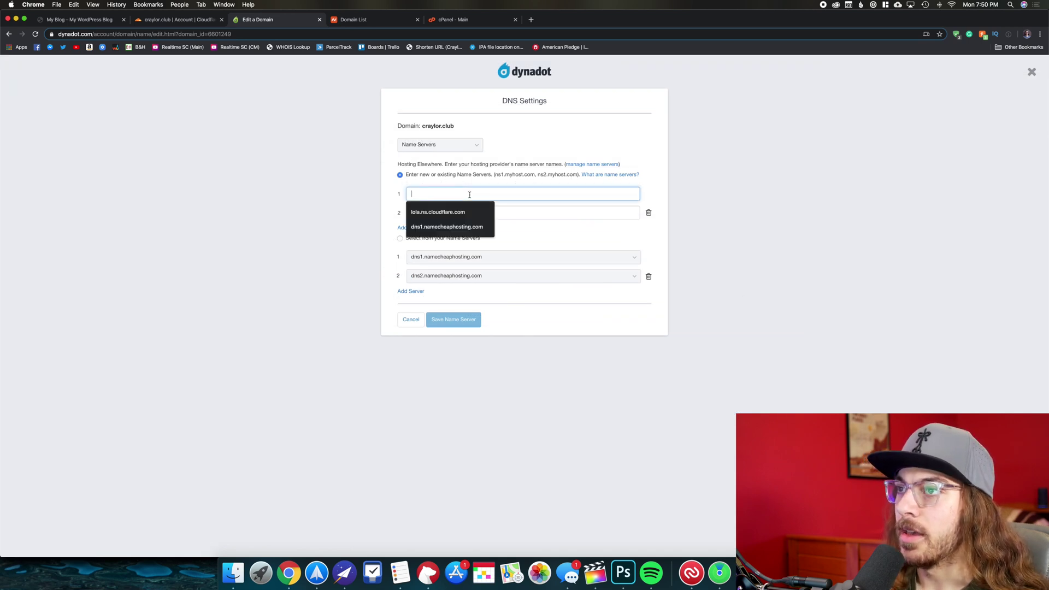
pyautogui.press('super+v')
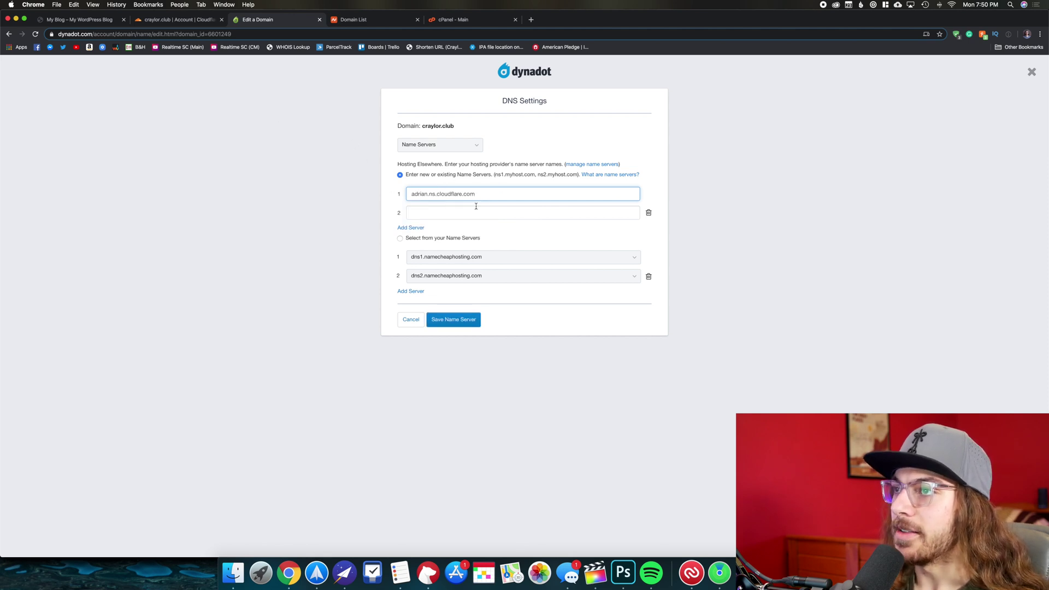
# Paste jasper.ns.cloudflare.com as name server 2 and save the new name servers.
pyautogui.click(158, 20)
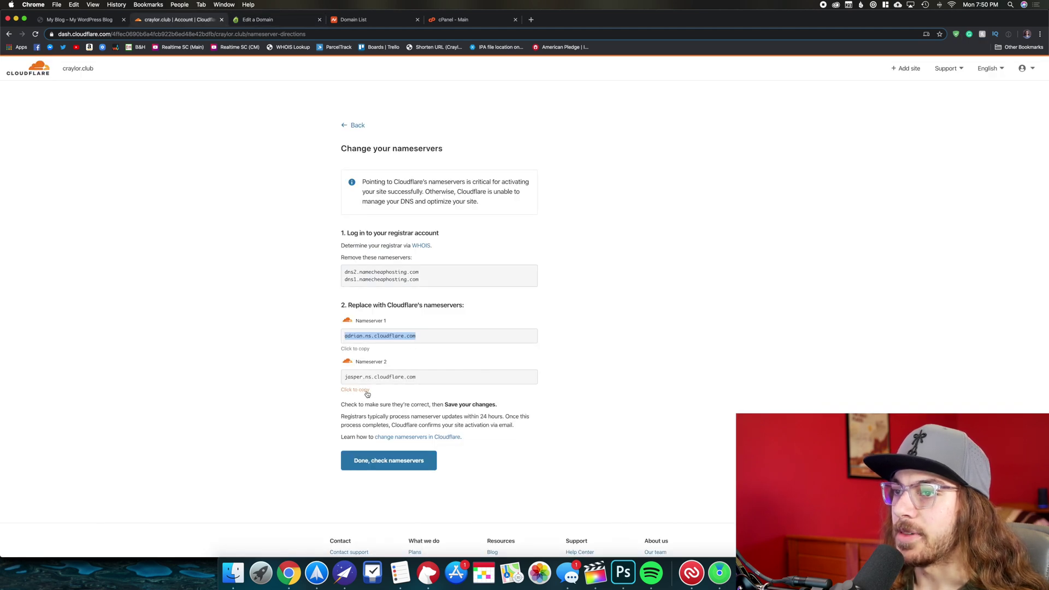
pyautogui.click(389, 380)
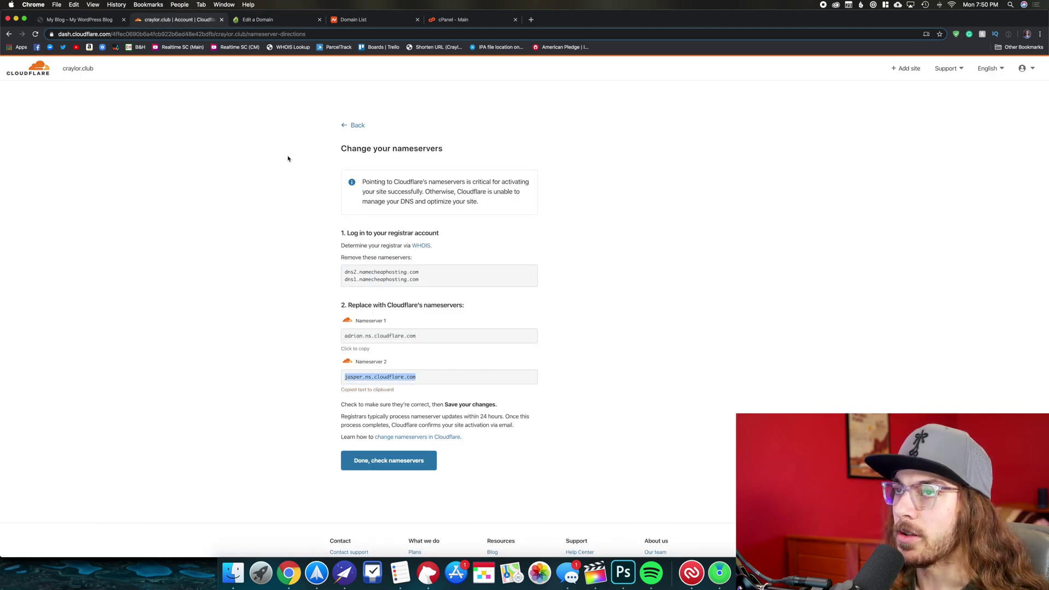
pyautogui.click(277, 20)
pyautogui.click(419, 211)
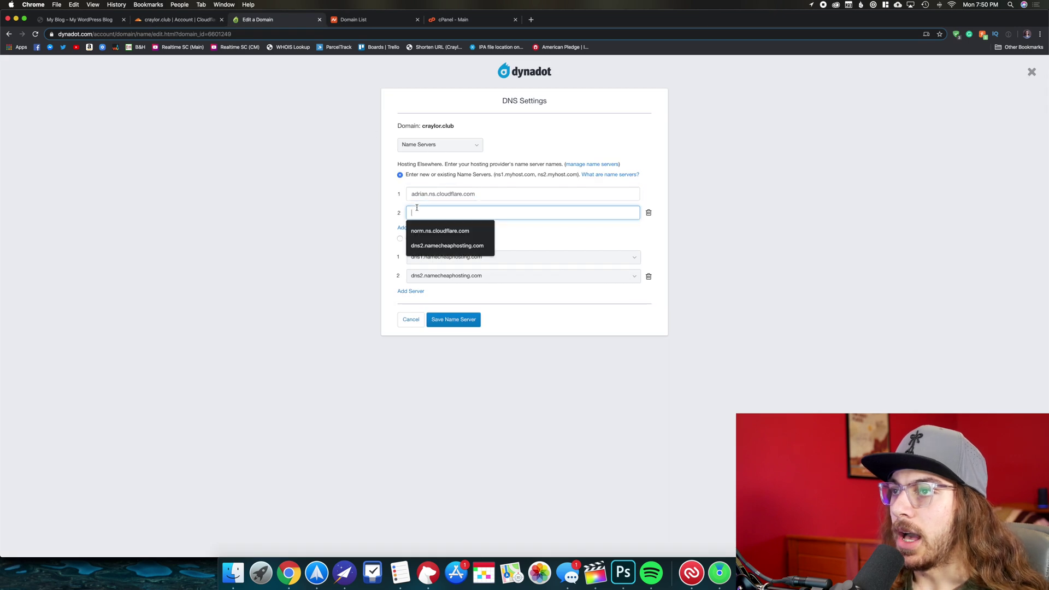
pyautogui.press('super+v')
pyautogui.click(468, 324)
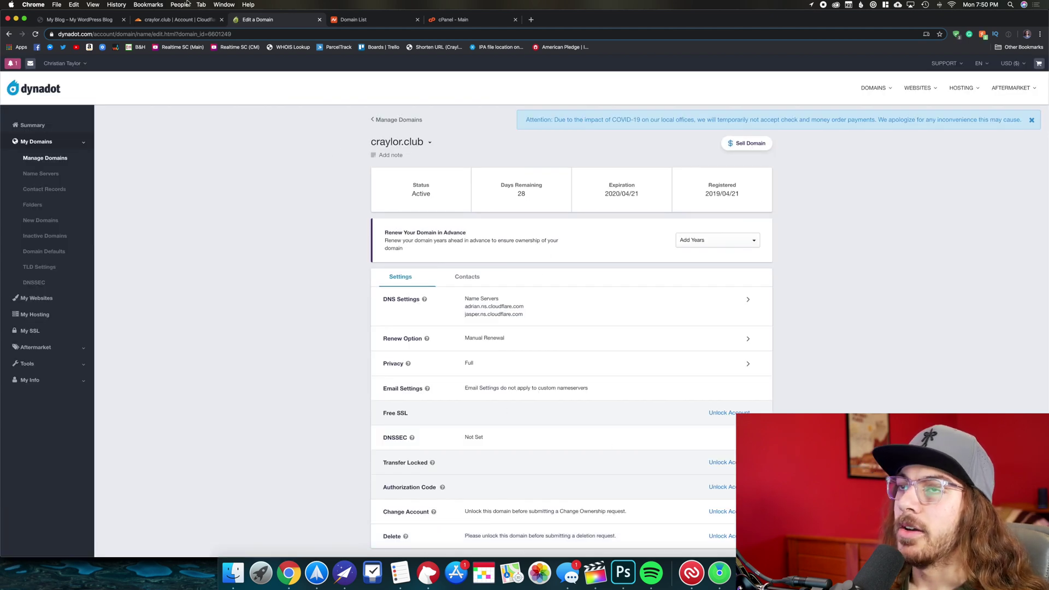
pyautogui.click(170, 19)
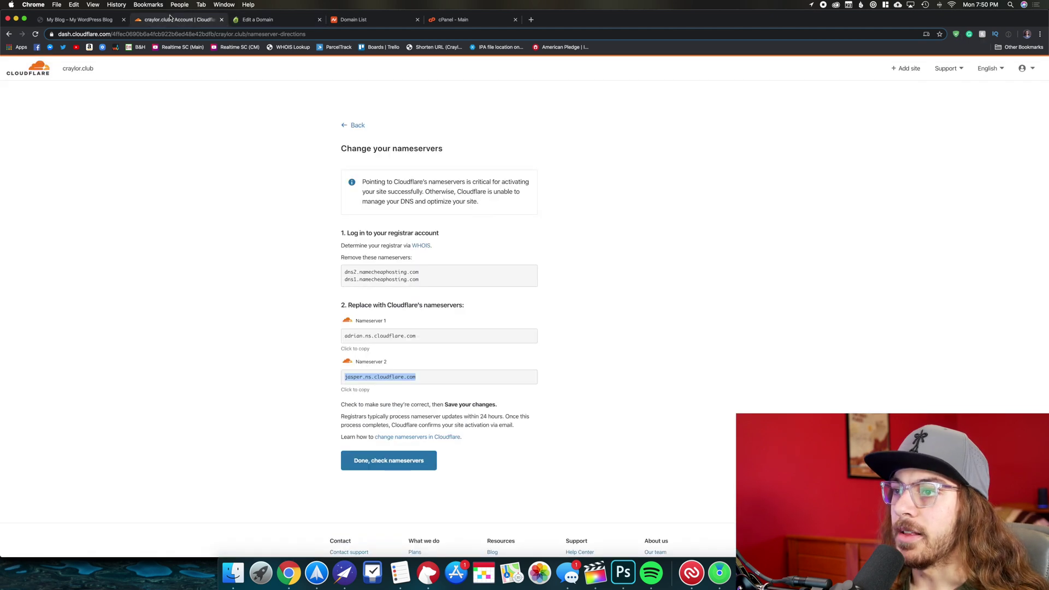
# Confirm the nameserver change and finish the quick-start recommendations, leaving SSL/TLS encryption on Full.
pyautogui.click(405, 462)
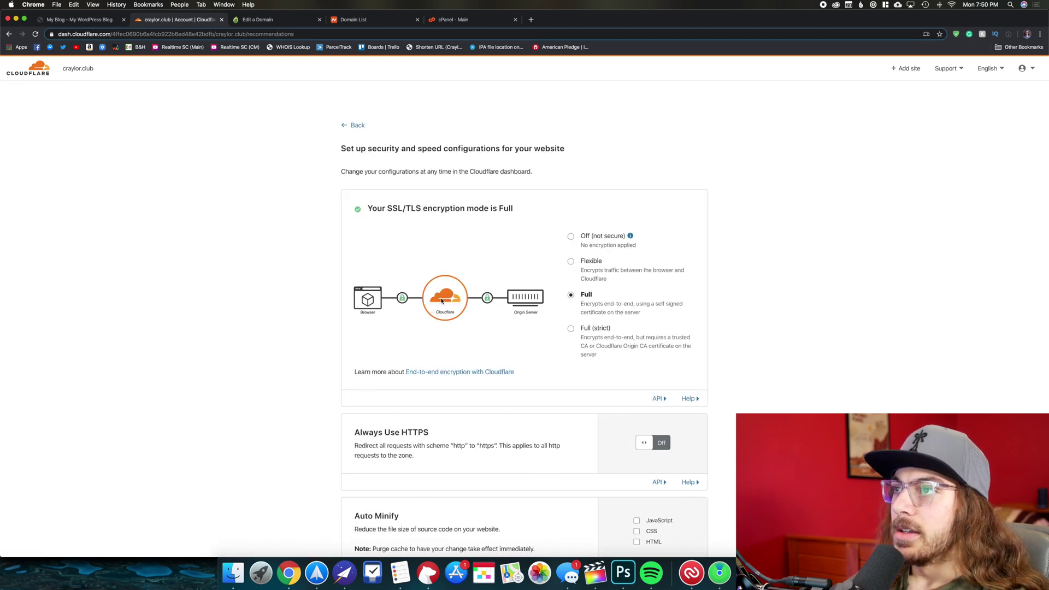
pyautogui.scroll(-5, 441, 300)
pyautogui.scroll(3, 503, 253)
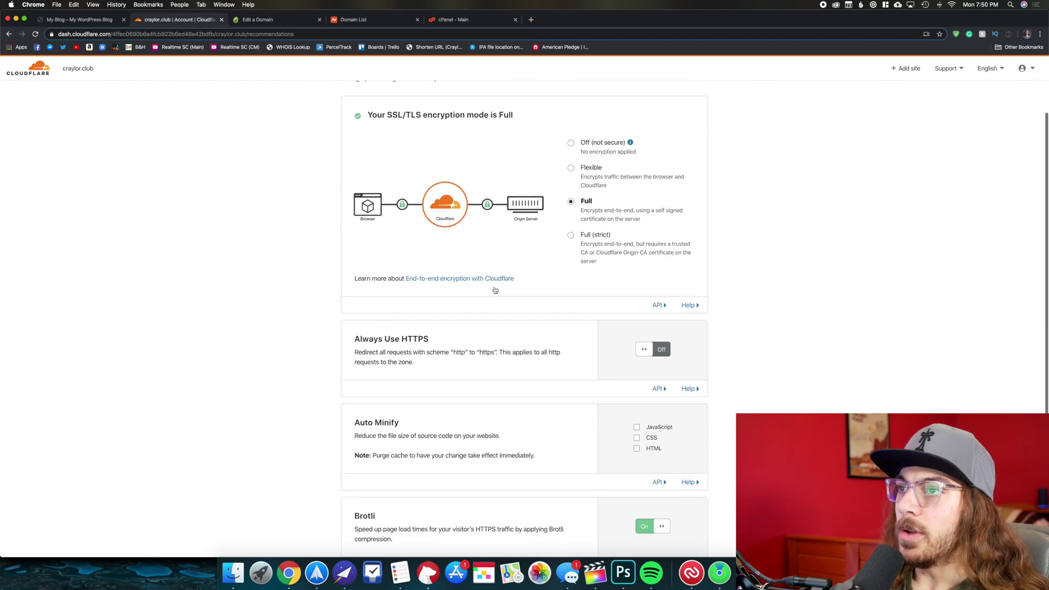
pyautogui.scroll(2, 495, 290)
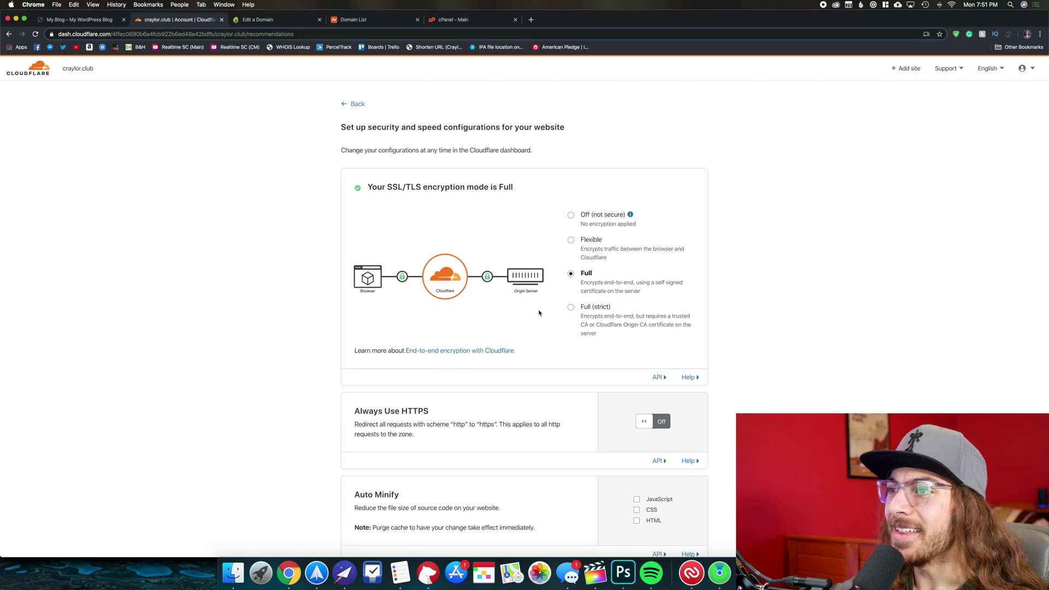
pyautogui.scroll(-3, 519, 306)
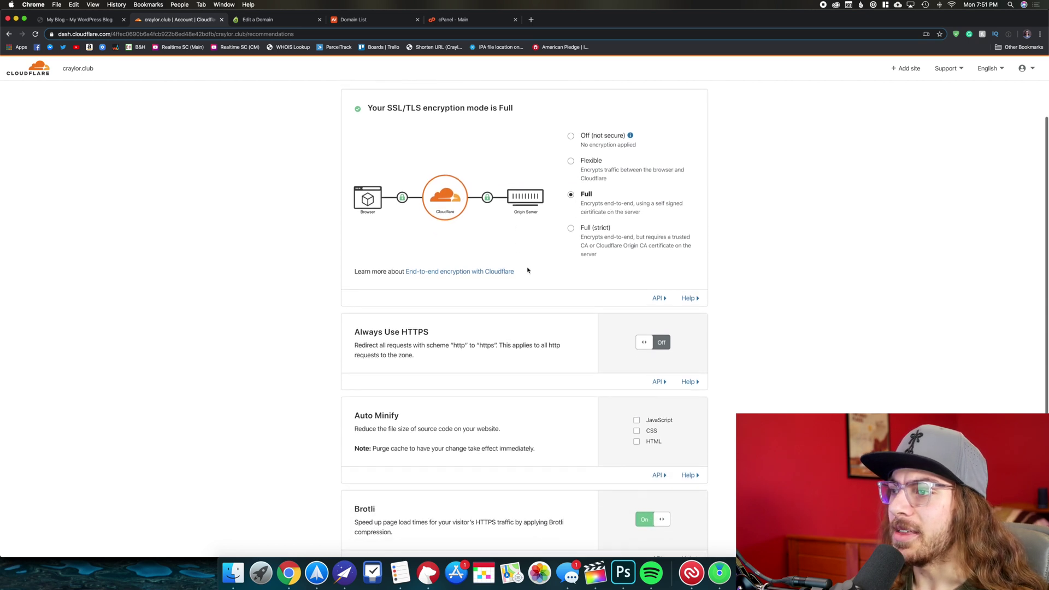
pyautogui.scroll(-4, 561, 320)
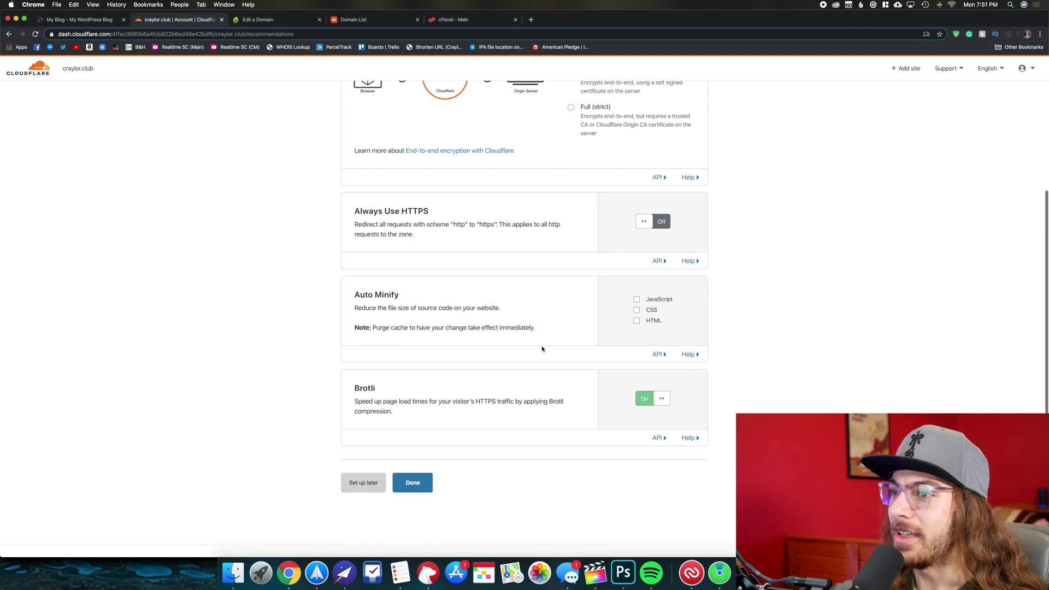
pyautogui.click(417, 484)
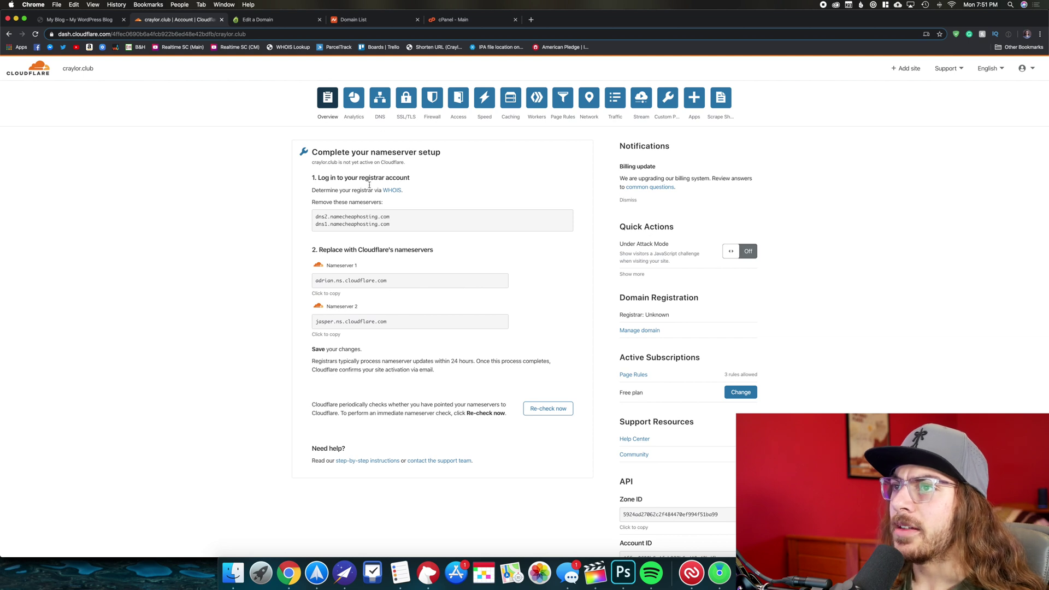
# Request an immediate nameserver re-check for craylor.club, reload the overview, and open its DNS page.
pyautogui.moveTo(414, 163); pyautogui.dragTo(292, 160)
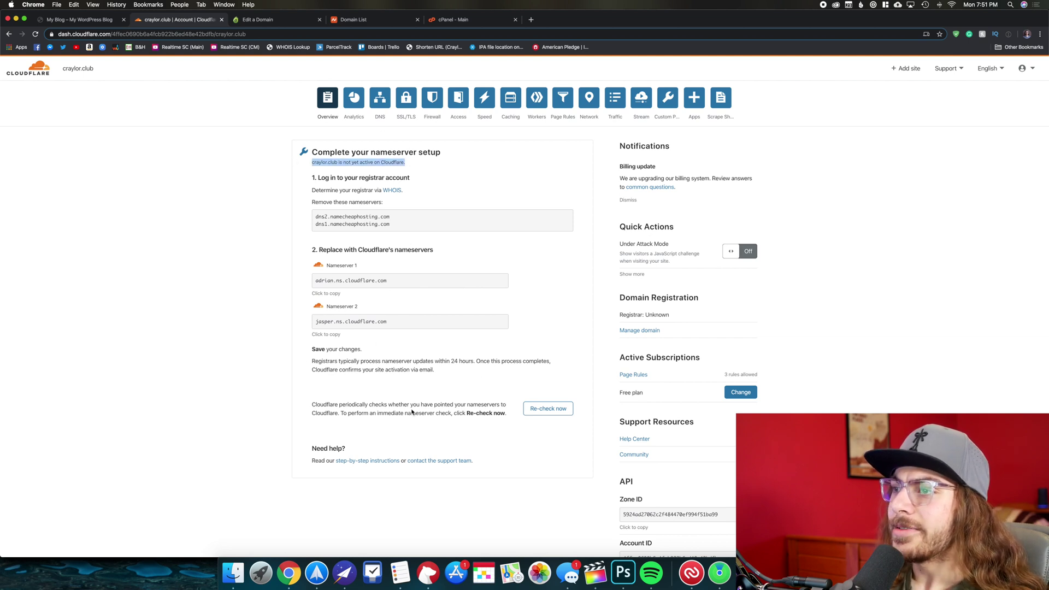
pyautogui.click(362, 195)
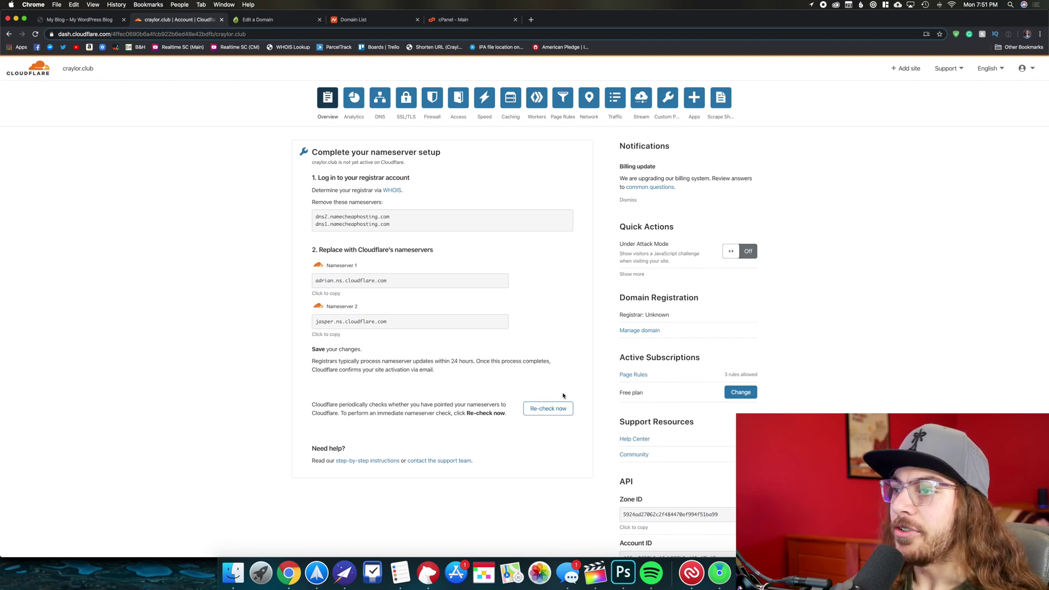
pyautogui.click(551, 409)
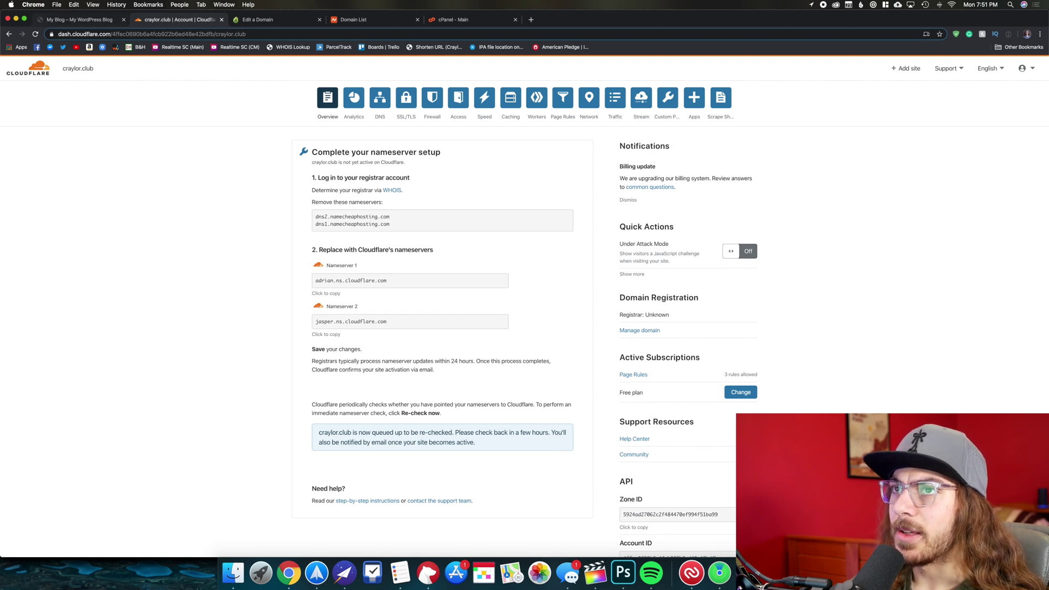
pyautogui.click(35, 34)
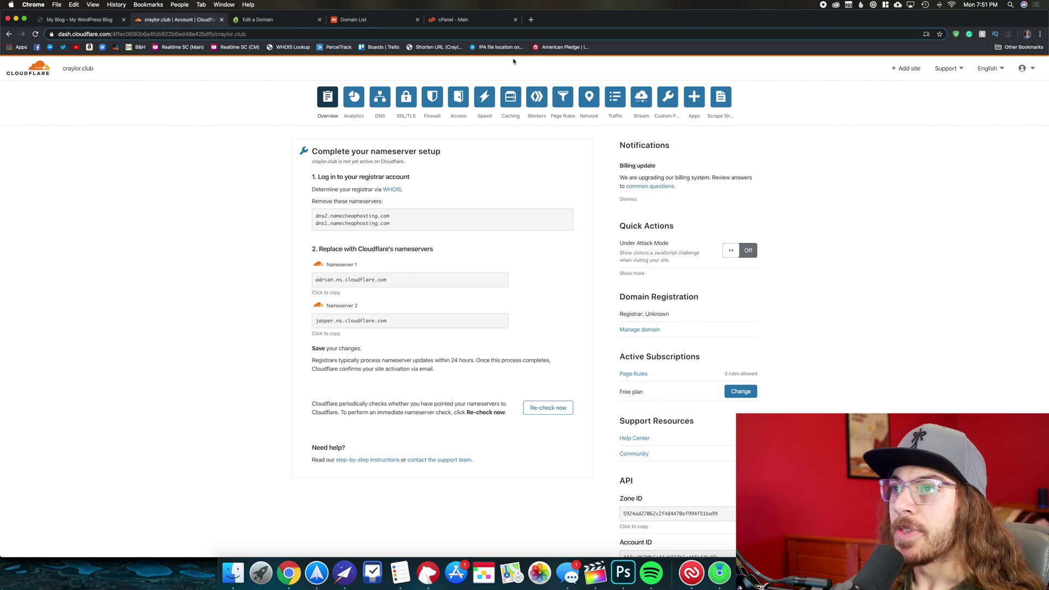
pyautogui.click(379, 96)
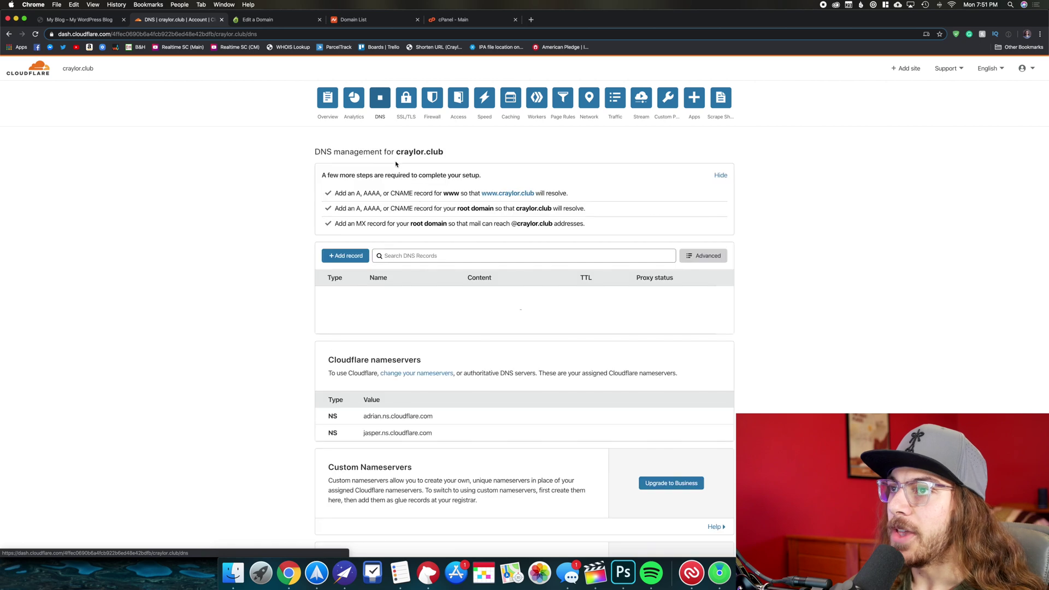
# Return to the craylor.club overview and load craylor.club in a new browser tab.
pyautogui.click(342, 117)
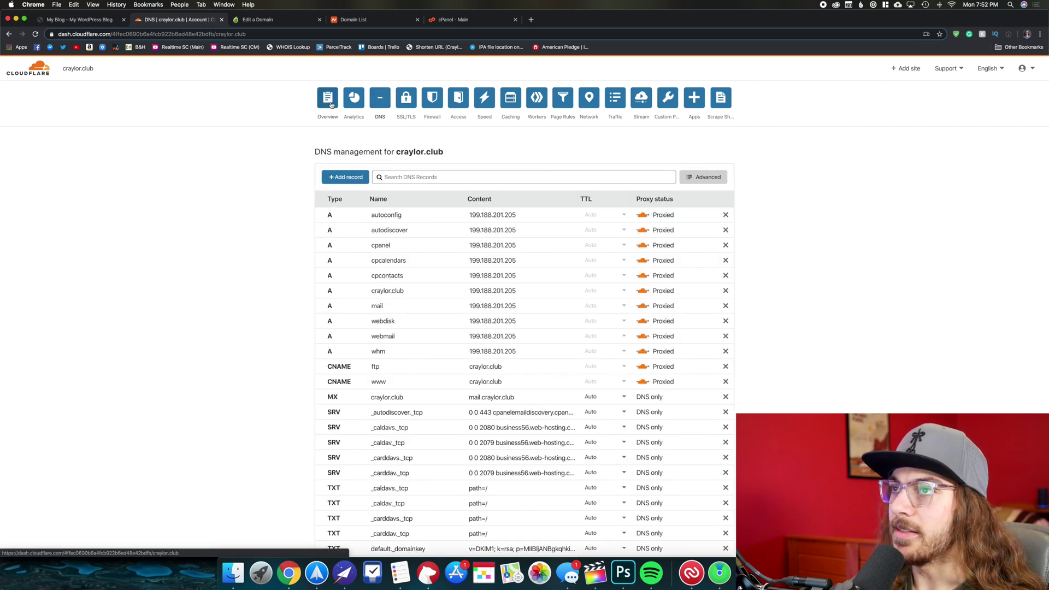
pyautogui.click(531, 20)
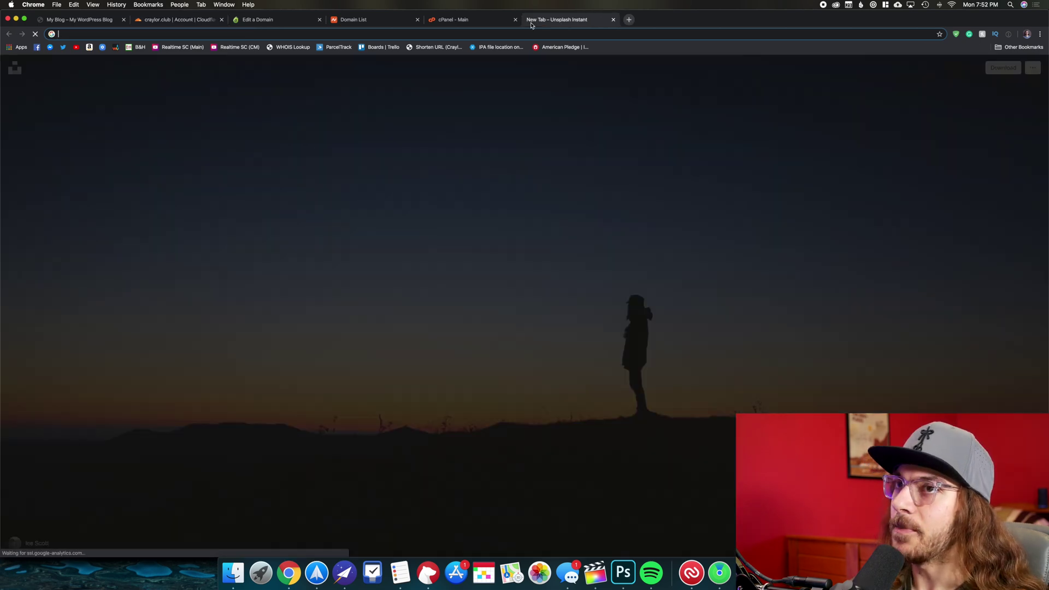
pyautogui.write('craylor.c;')
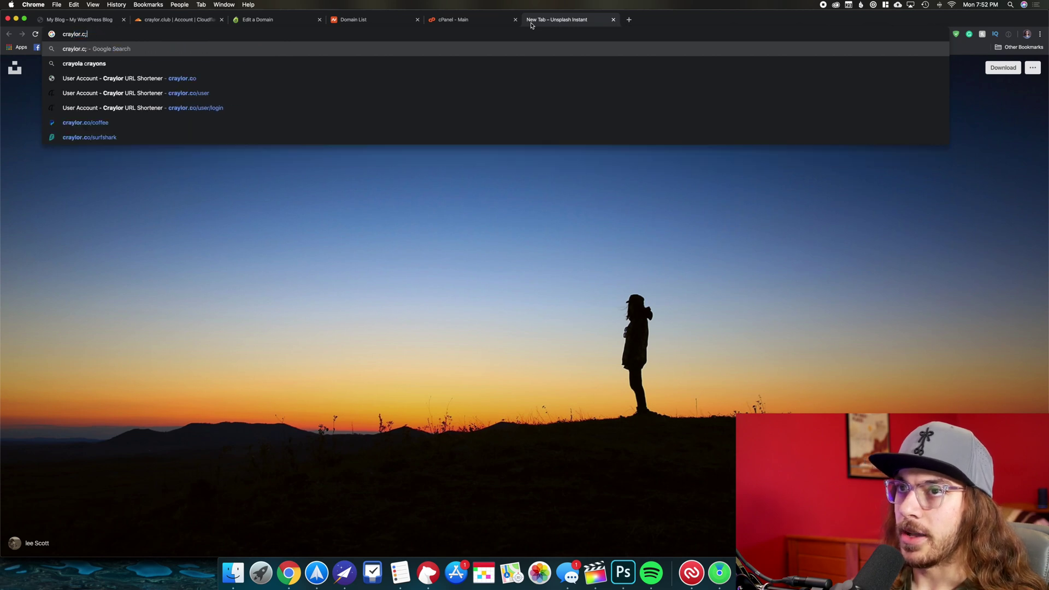
pyautogui.press('BackSpace')
pyautogui.write('lub')
pyautogui.press('Return')
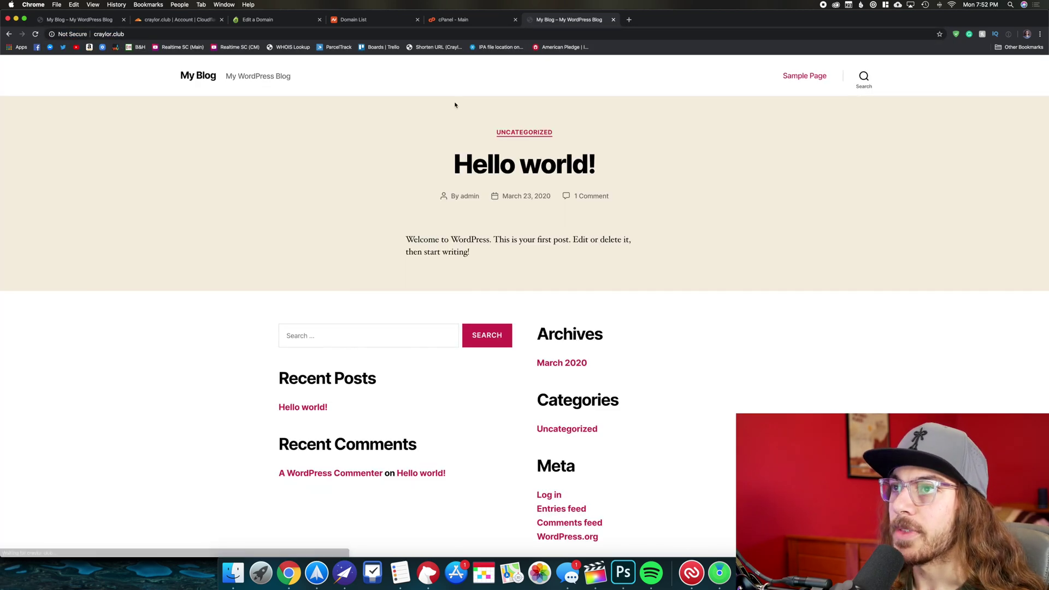
# Go through the cPanel and Namecheap domain list tabs back to Cloudflare's nameserver setup.
pyautogui.click(492, 20)
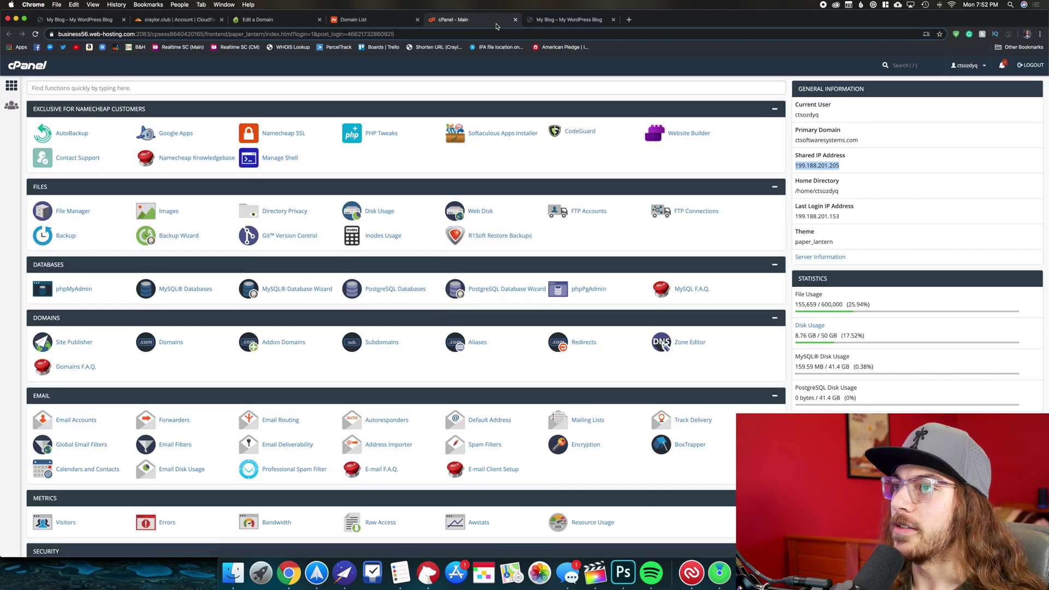
pyautogui.click(367, 20)
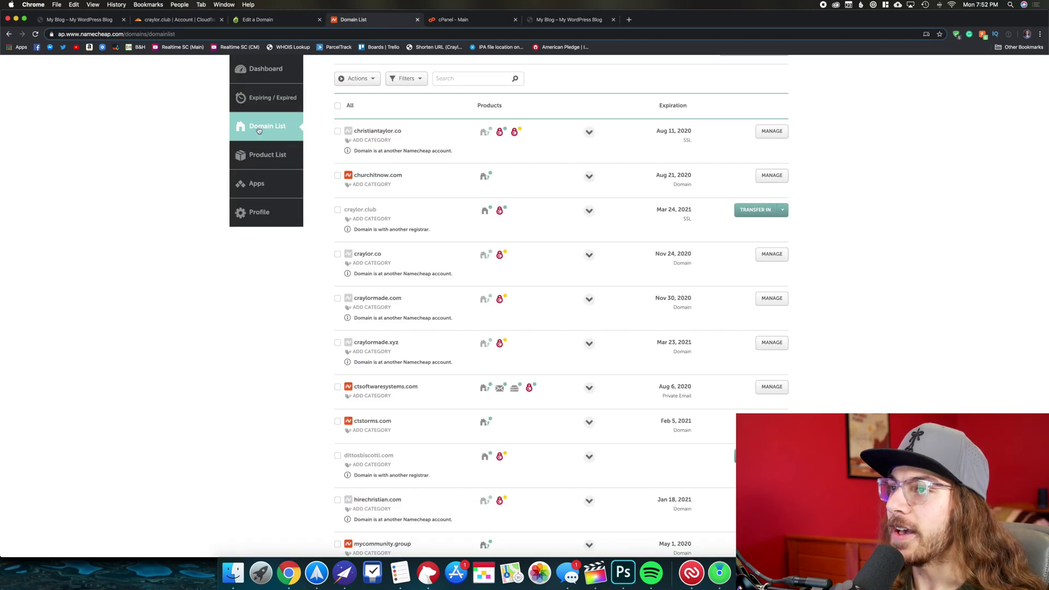
pyautogui.click(175, 20)
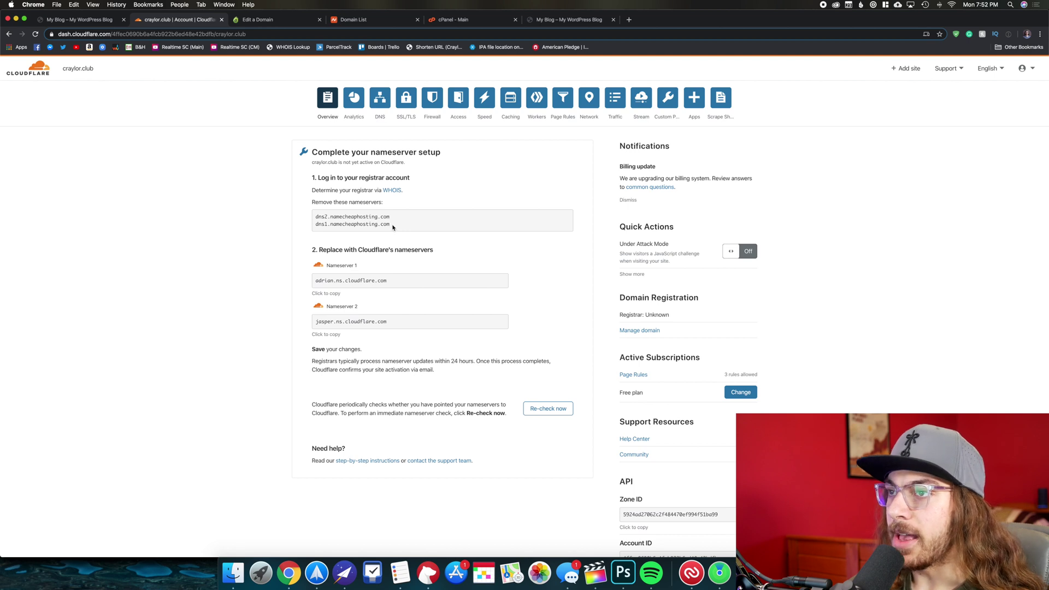
pyautogui.moveTo(393, 228); pyautogui.dragTo(305, 218)
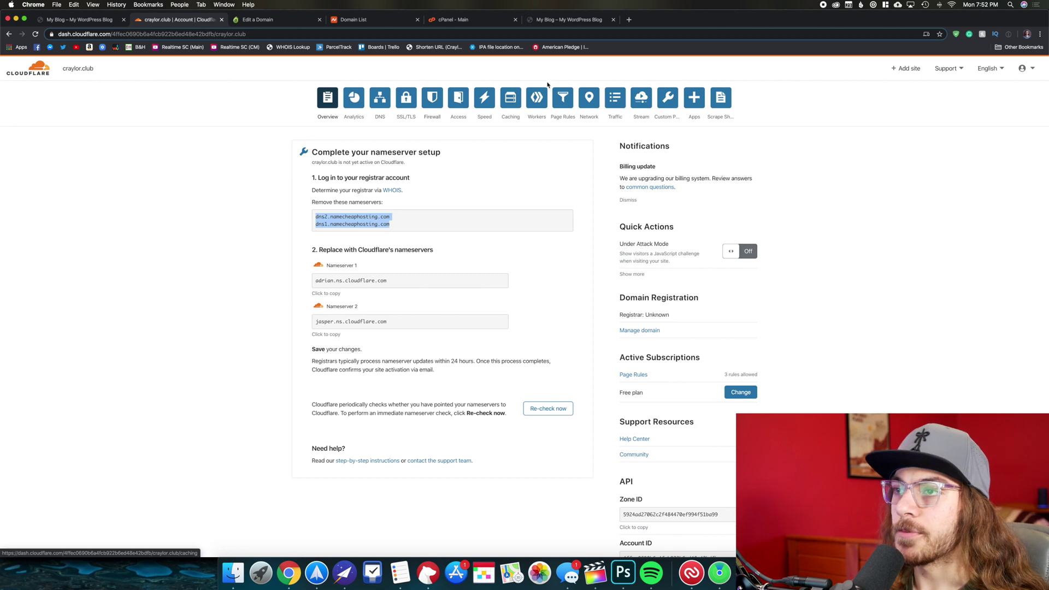
pyautogui.press('super+9')
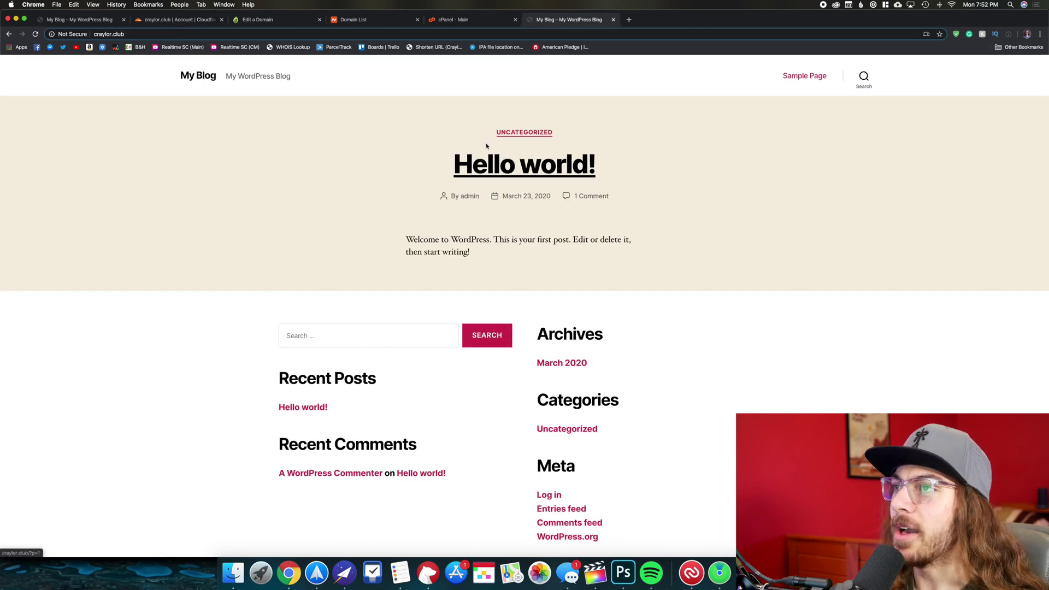
pyautogui.click(459, 19)
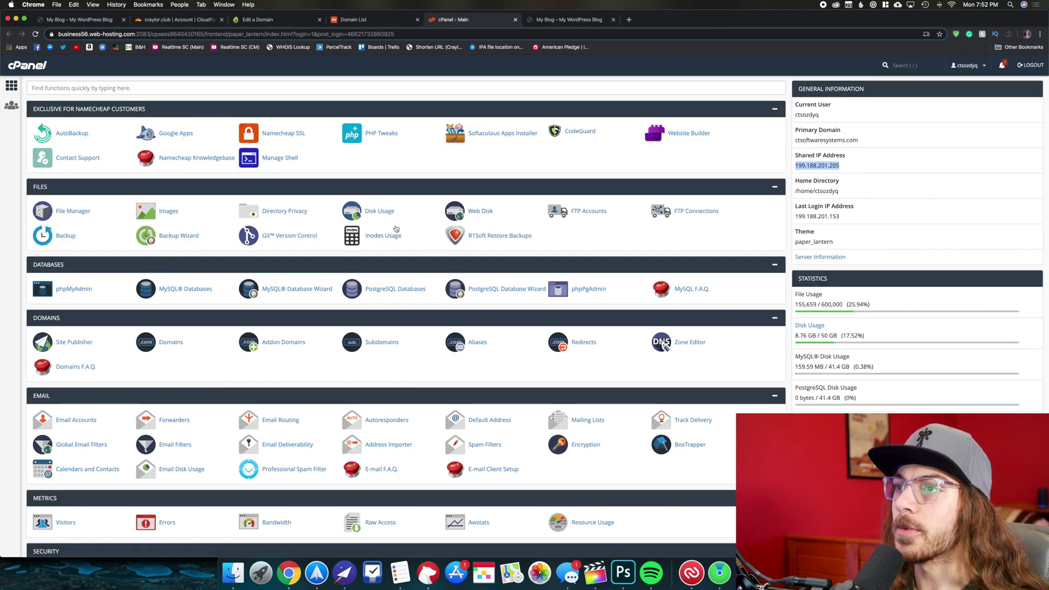
pyautogui.click(340, 19)
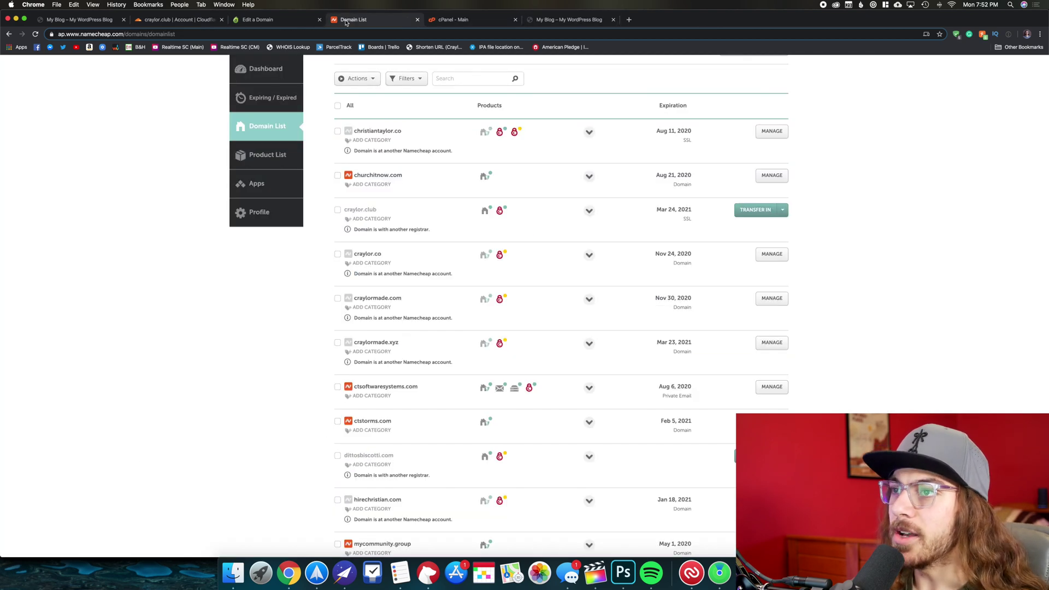
pyautogui.click(174, 20)
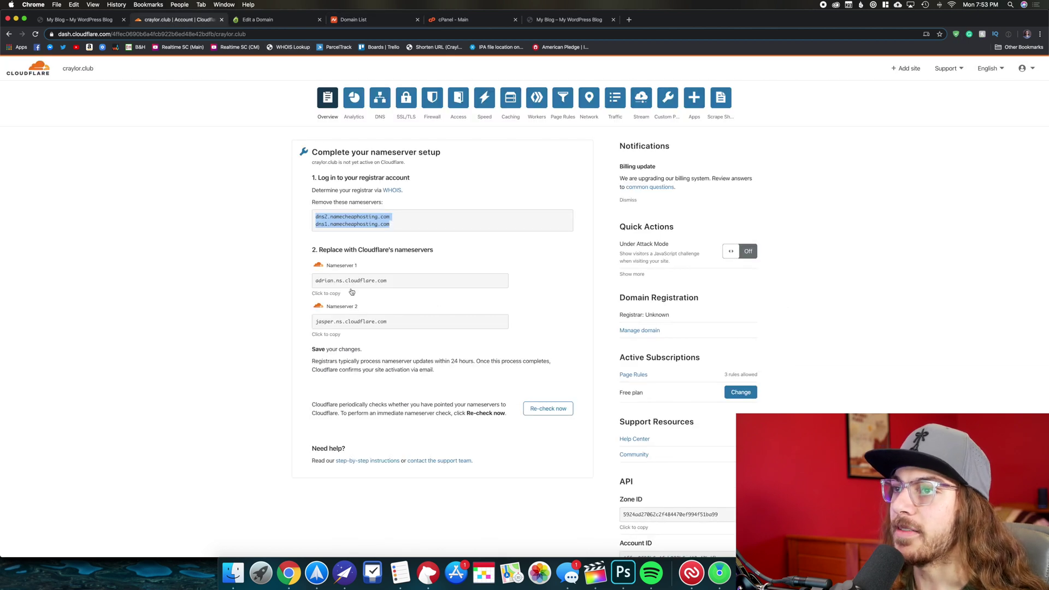